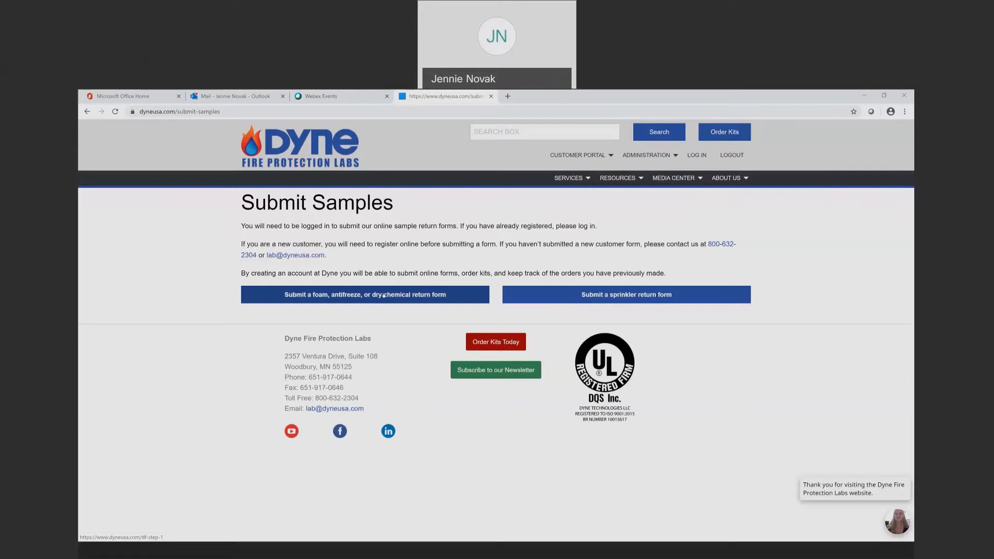
# Open the foam return form and enter job 'Dyne Foam Samples 2020' with NFPA specification
pyautogui.click(384, 296)
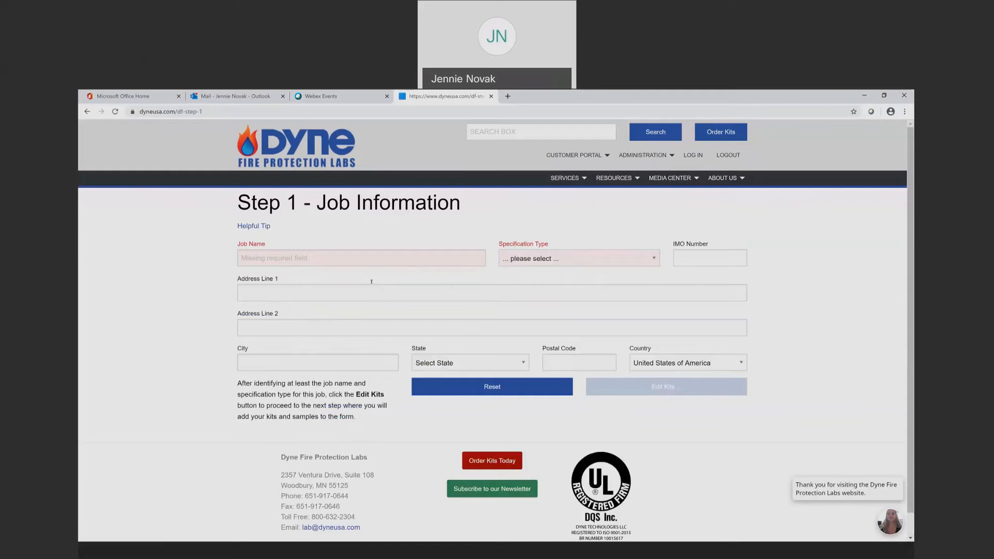
pyautogui.click(311, 256)
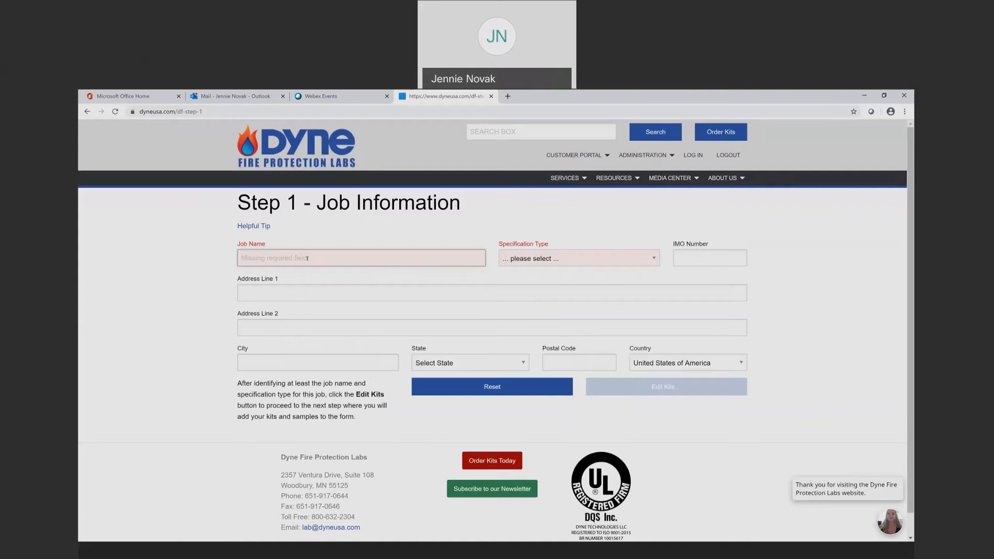
pyautogui.write('Dyne Foam Samples')
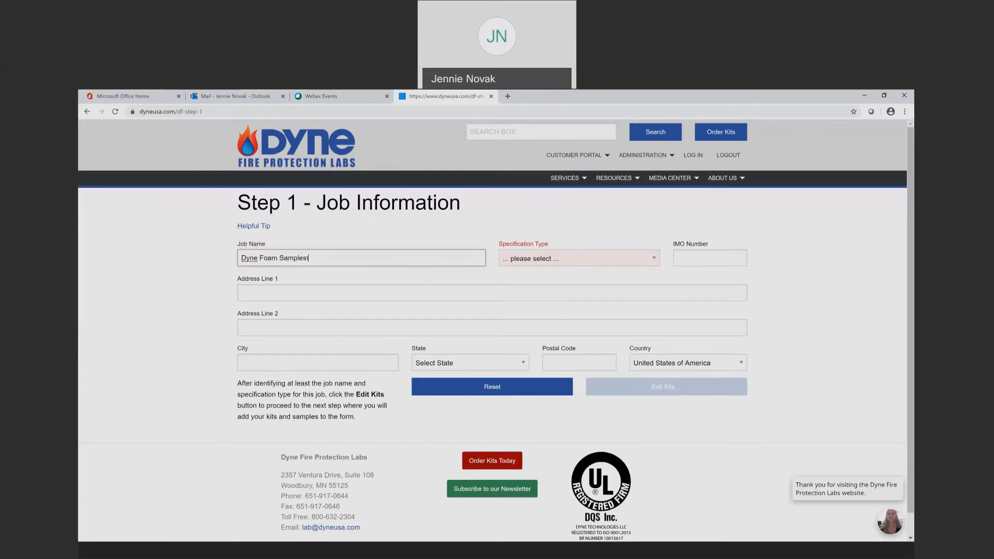
pyautogui.write(' 2020')
pyautogui.press('Tab')
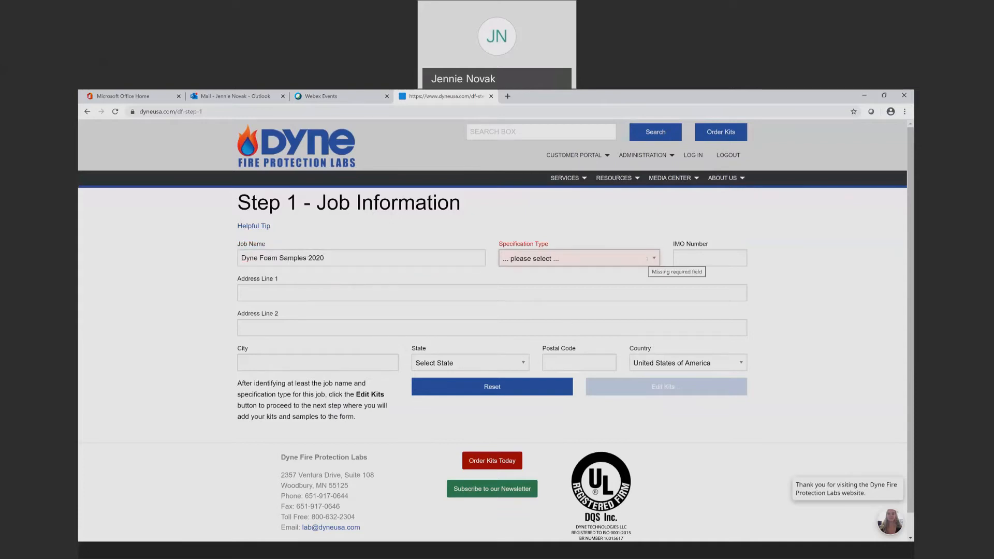
pyautogui.click(648, 257)
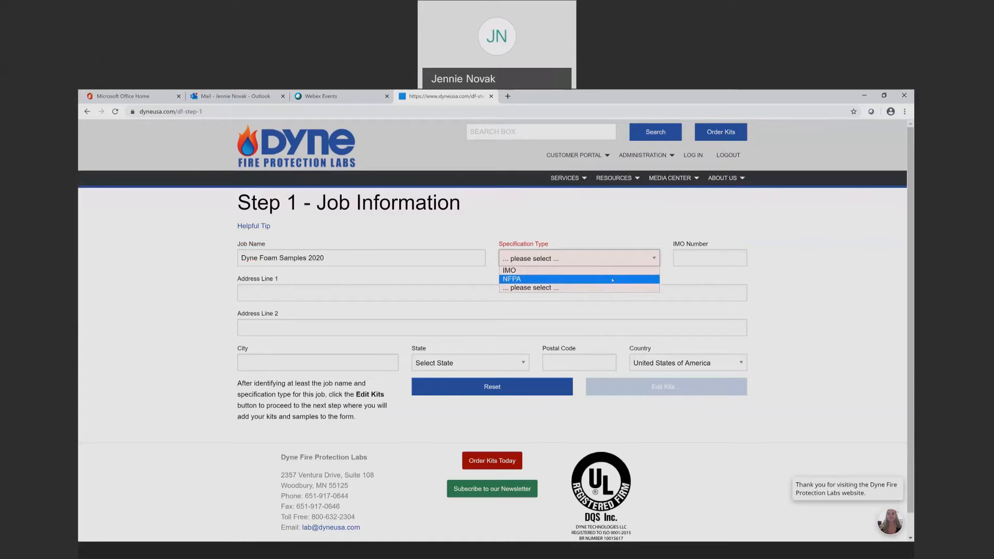
pyautogui.click(612, 281)
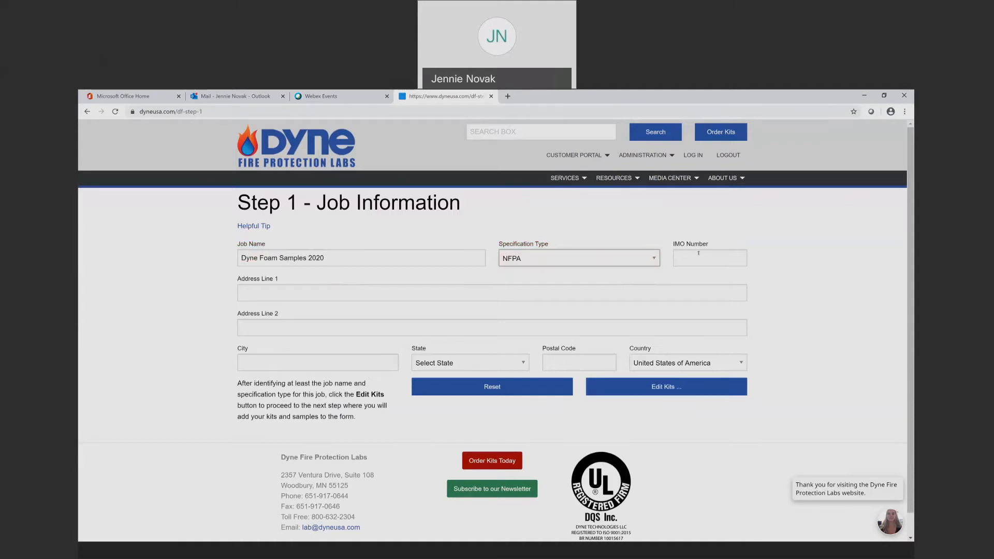
# Fill the job address from the saved Main Street USA, Any Town, Minnesota entry and continue
pyautogui.click(346, 286)
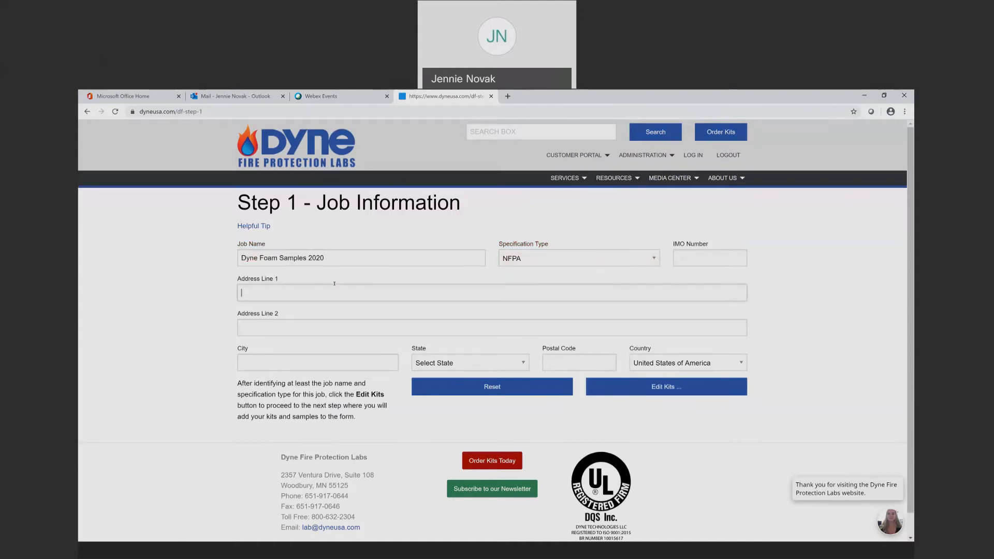
pyautogui.click(296, 294)
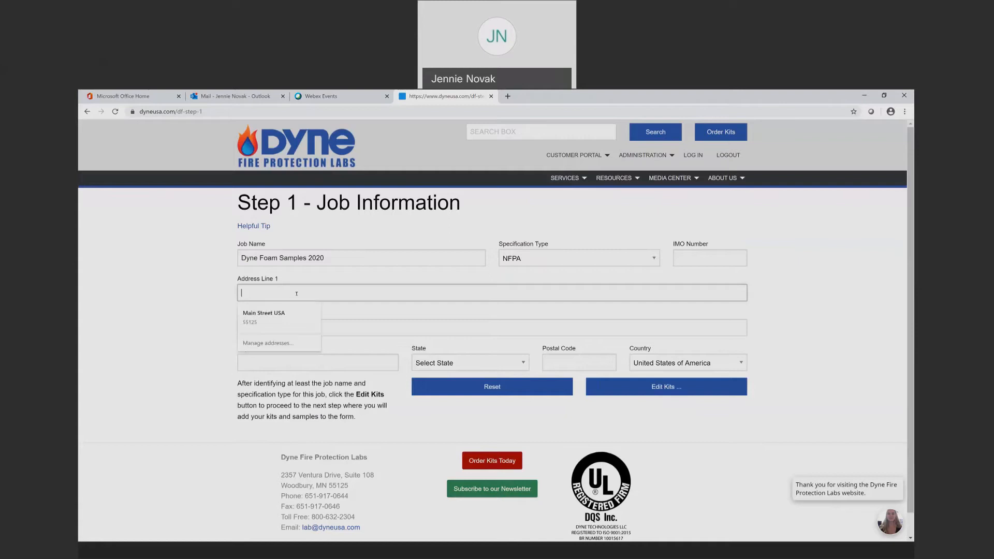
pyautogui.click(264, 316)
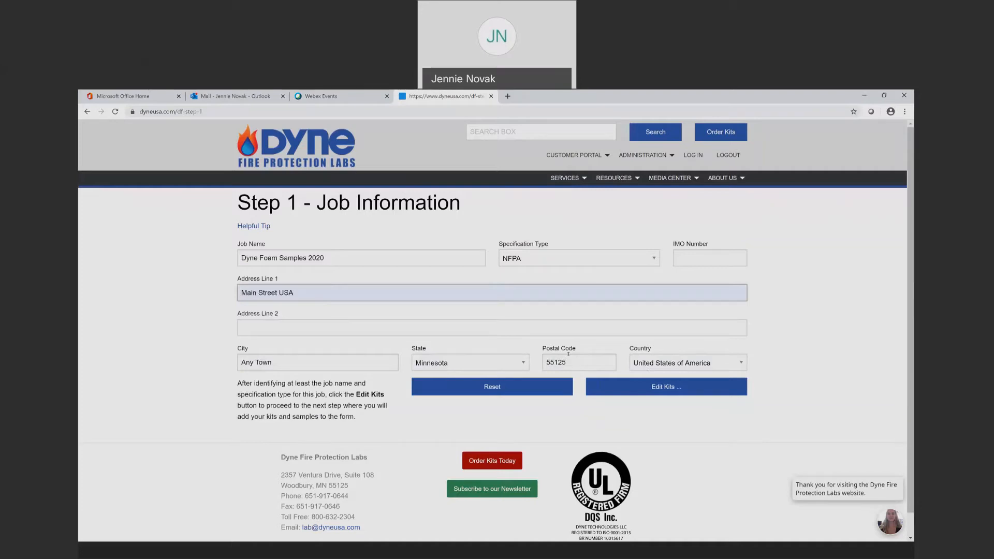
pyautogui.click(666, 388)
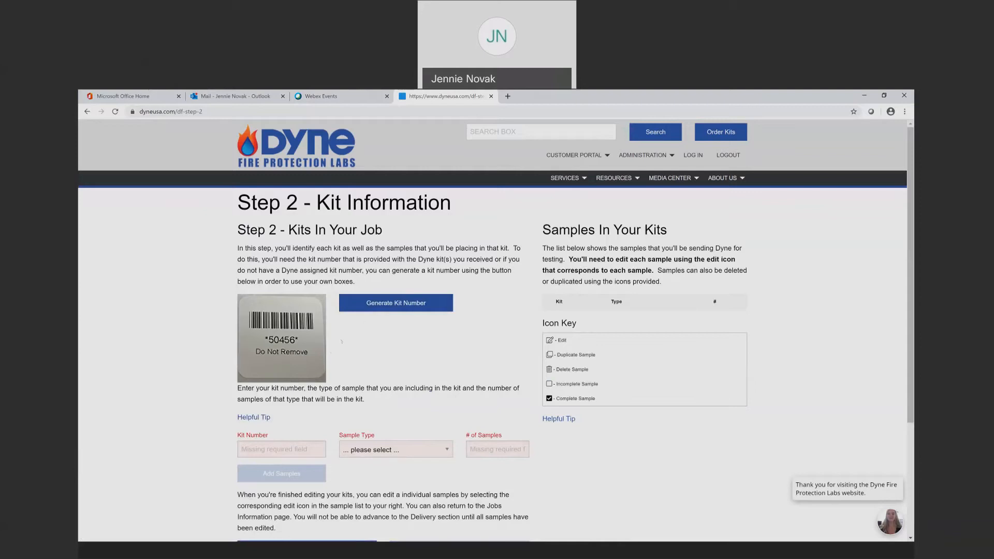
# Generate kit number 500058 and set it to 1 Foam Concentration sample
pyautogui.click(377, 305)
pyautogui.click(396, 450)
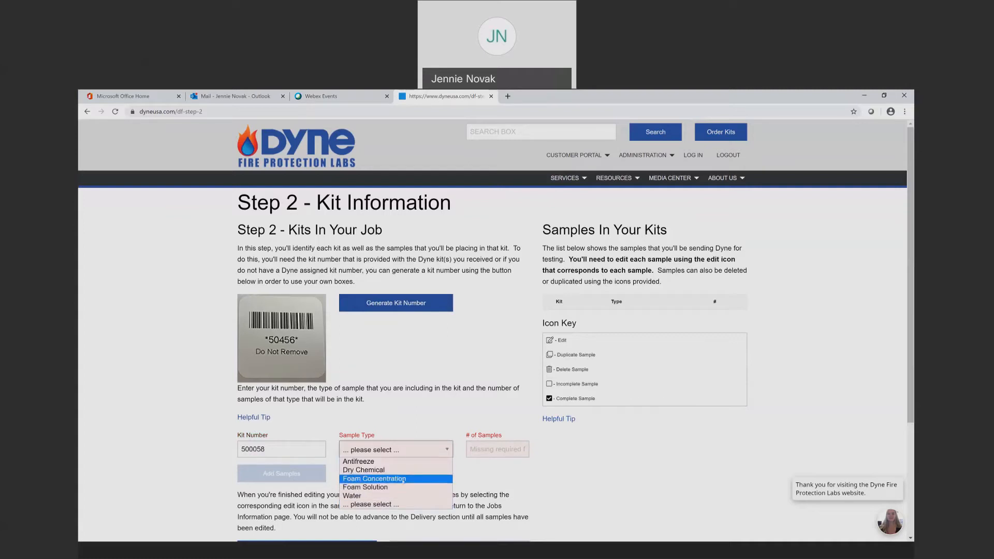
pyautogui.click(403, 480)
pyautogui.click(495, 449)
pyautogui.write('1')
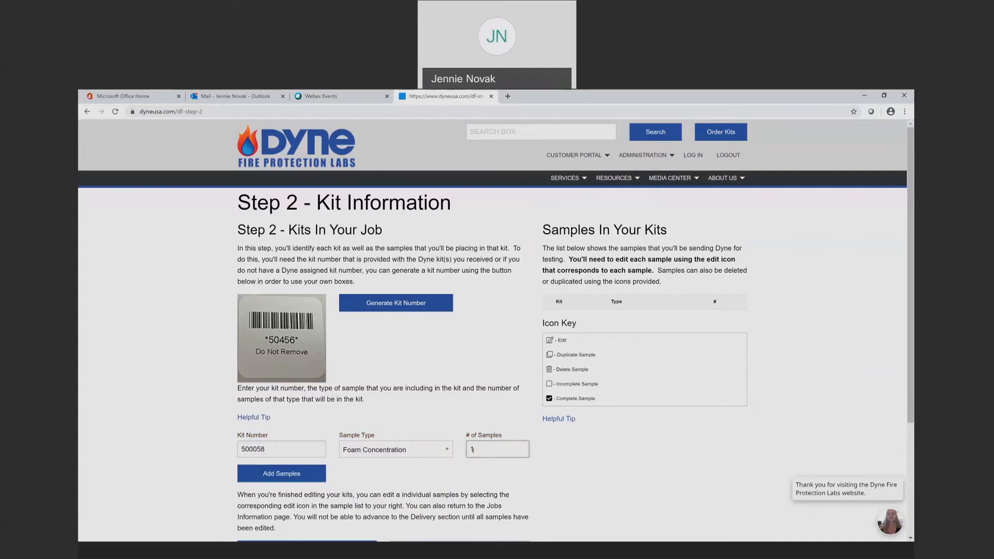
# Add the Foam Concentration, Foam Solution and Antifreeze samples to kit 500058
pyautogui.click(287, 478)
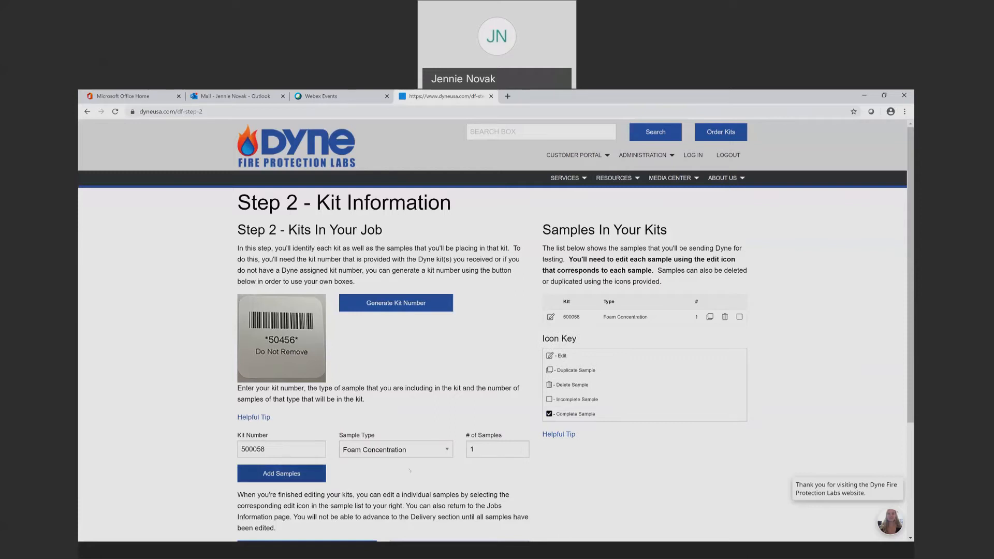
pyautogui.click(450, 454)
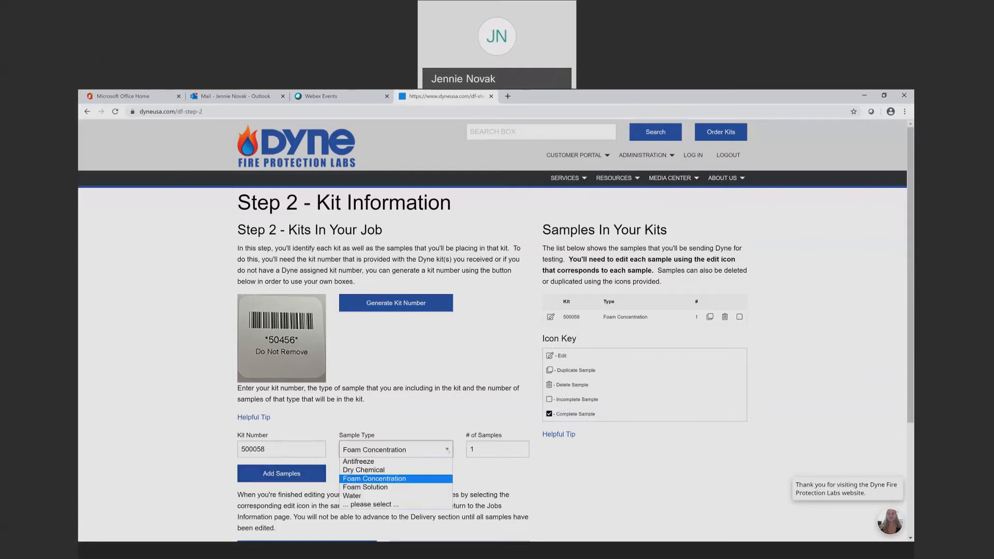
pyautogui.click(393, 488)
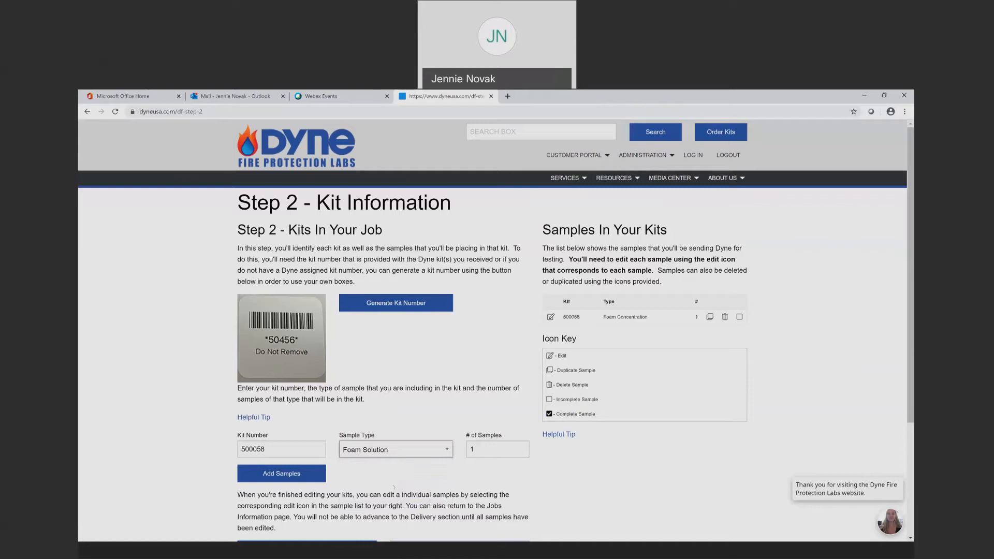
pyautogui.click(294, 475)
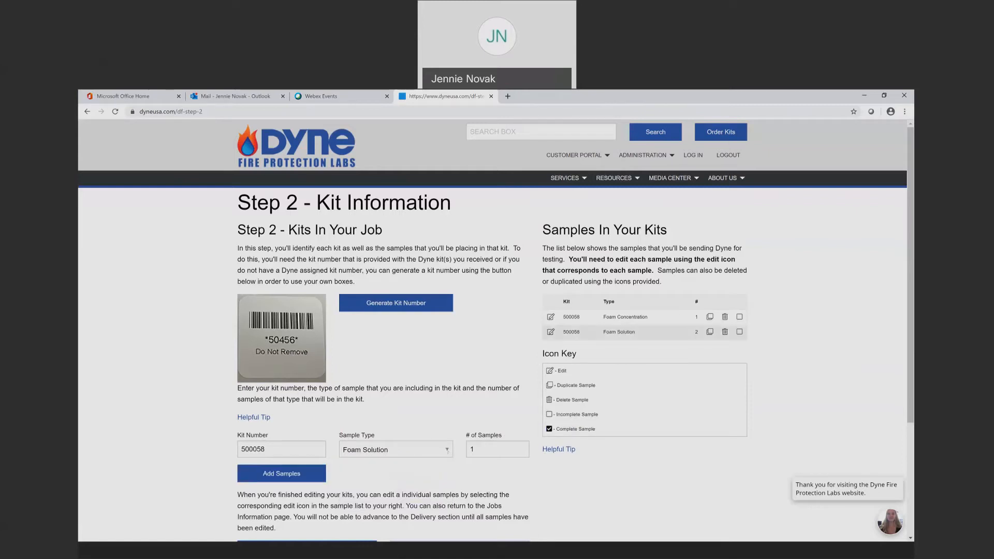
pyautogui.click(447, 451)
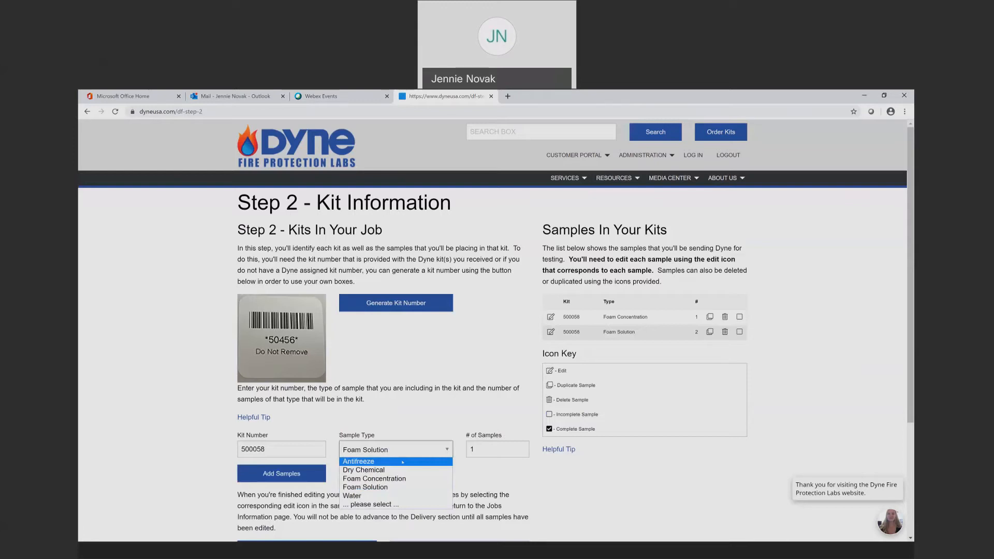
pyautogui.click(403, 462)
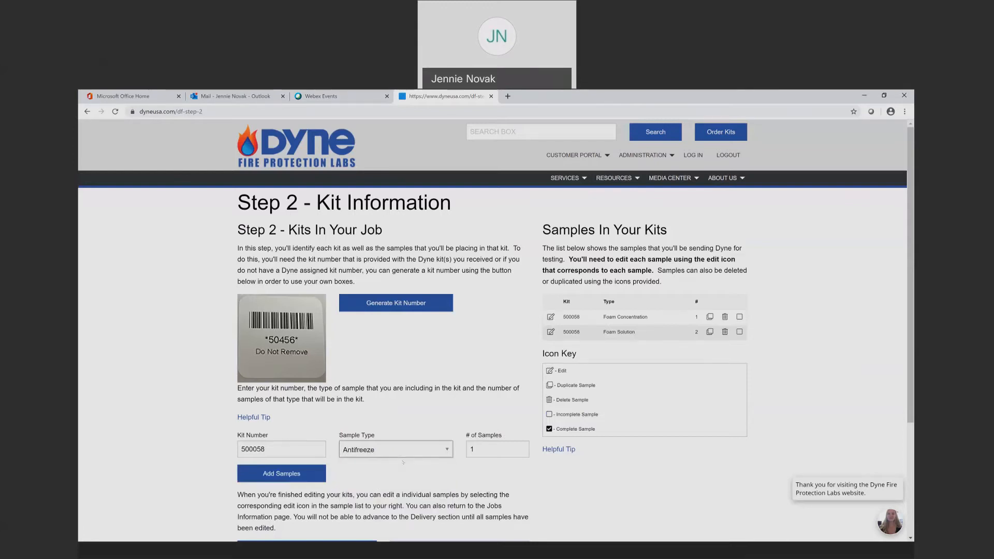
pyautogui.click(303, 475)
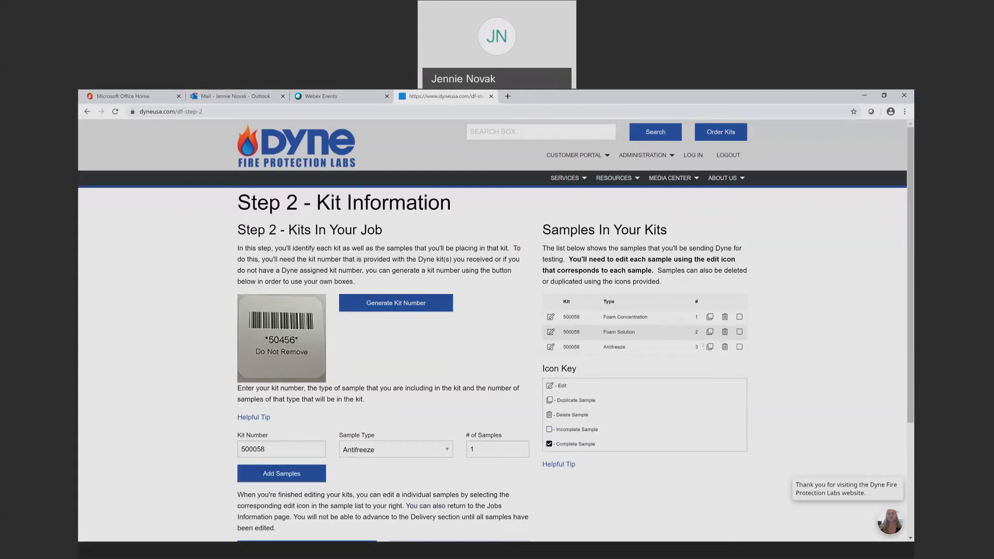
# Add the Water and Dry Chemical samples to the kit
pyautogui.click(446, 450)
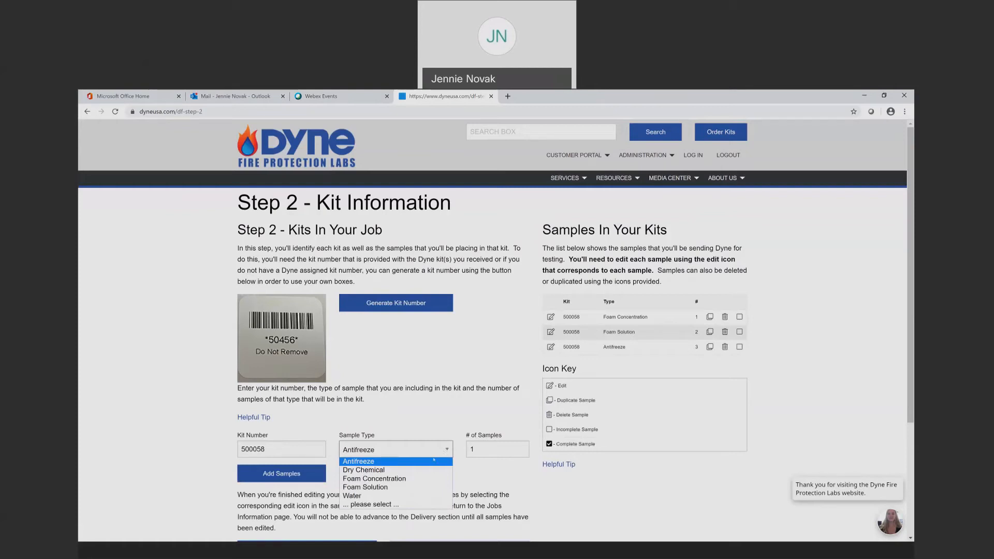
pyautogui.click(400, 498)
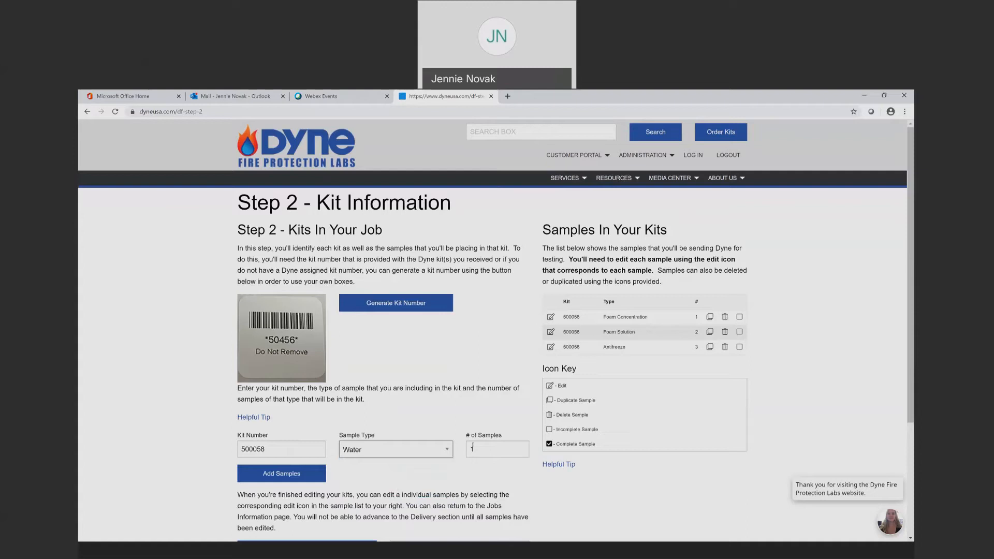
pyautogui.click(304, 474)
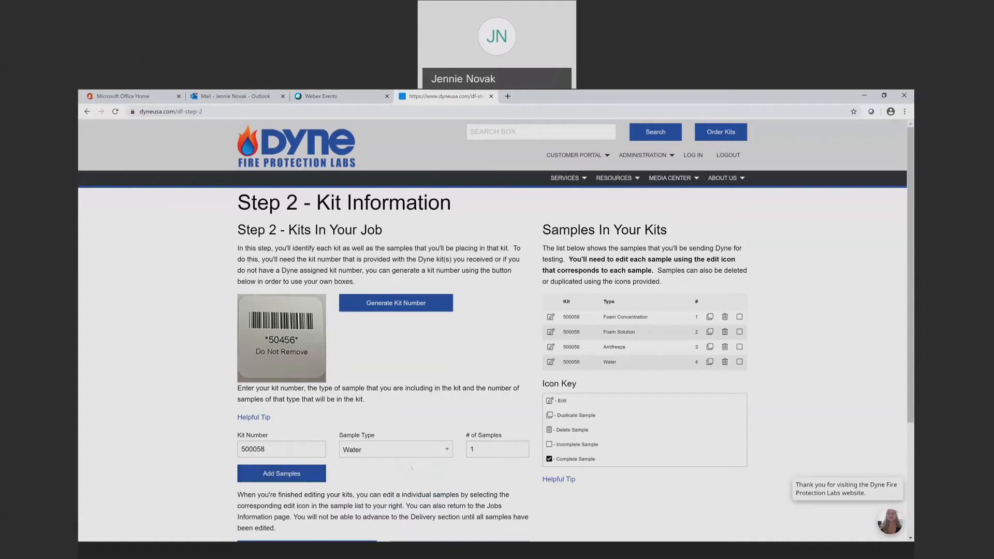
pyautogui.click(447, 450)
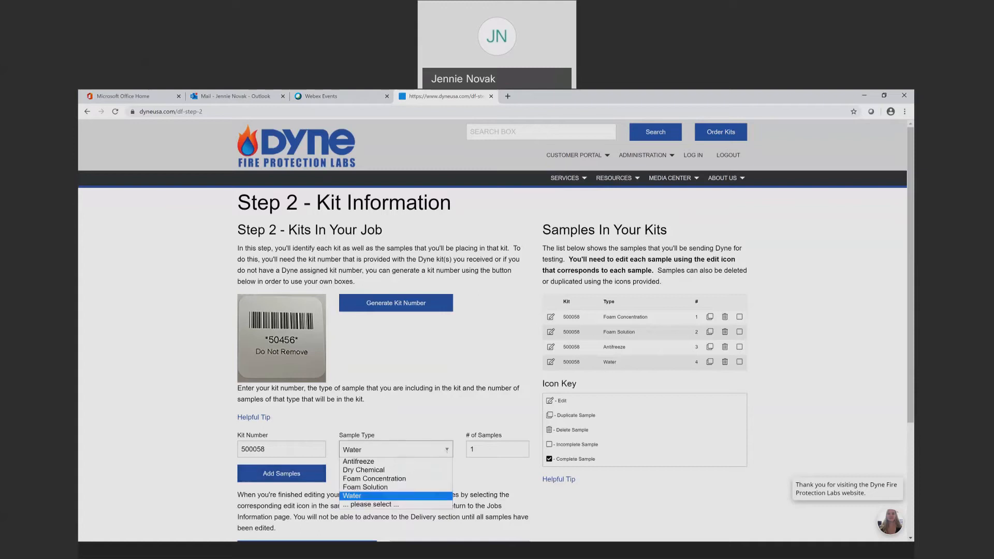
pyautogui.click(423, 470)
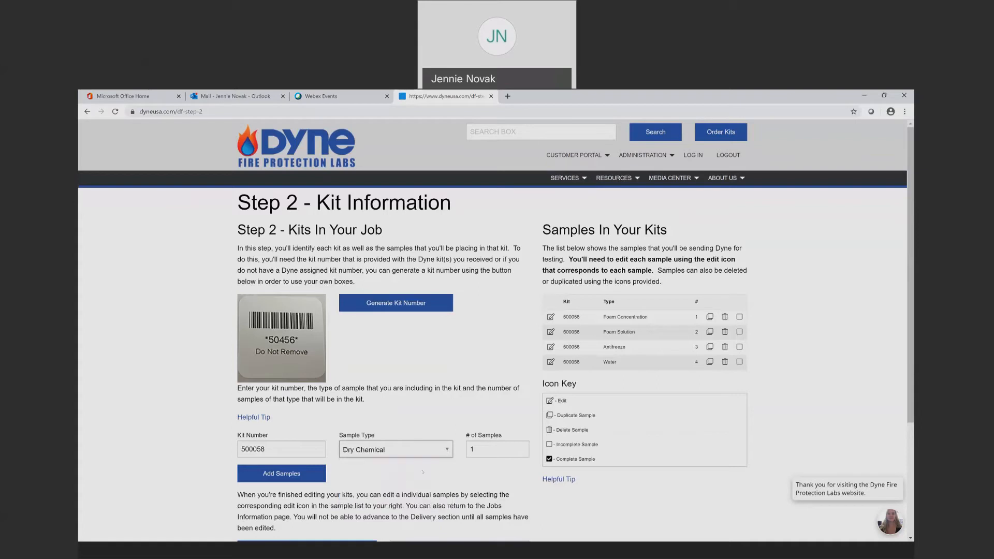
pyautogui.click(297, 472)
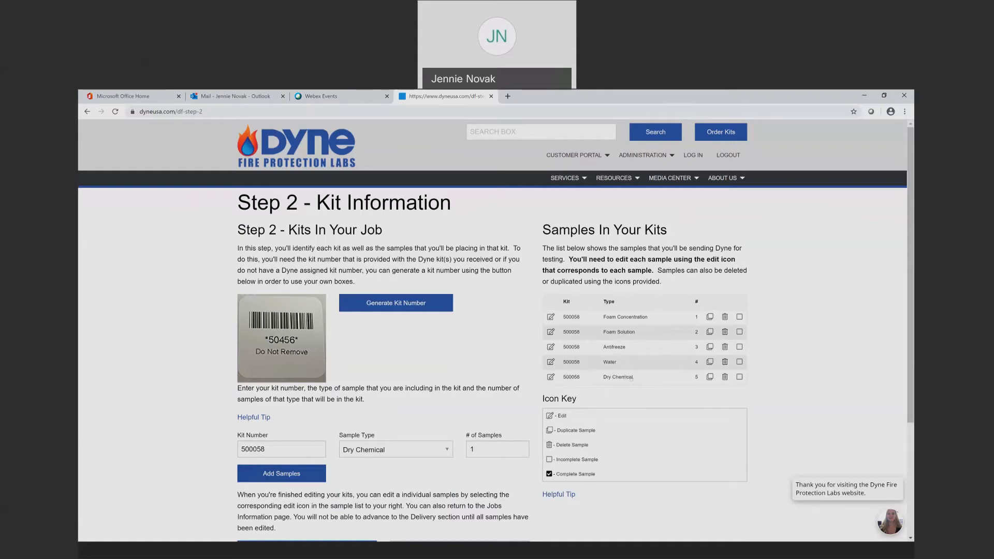
# Open the DF Step 3.1 form for Foam Concentration sample 1 of kit 500058
pyautogui.scroll(-2, 469, 412)
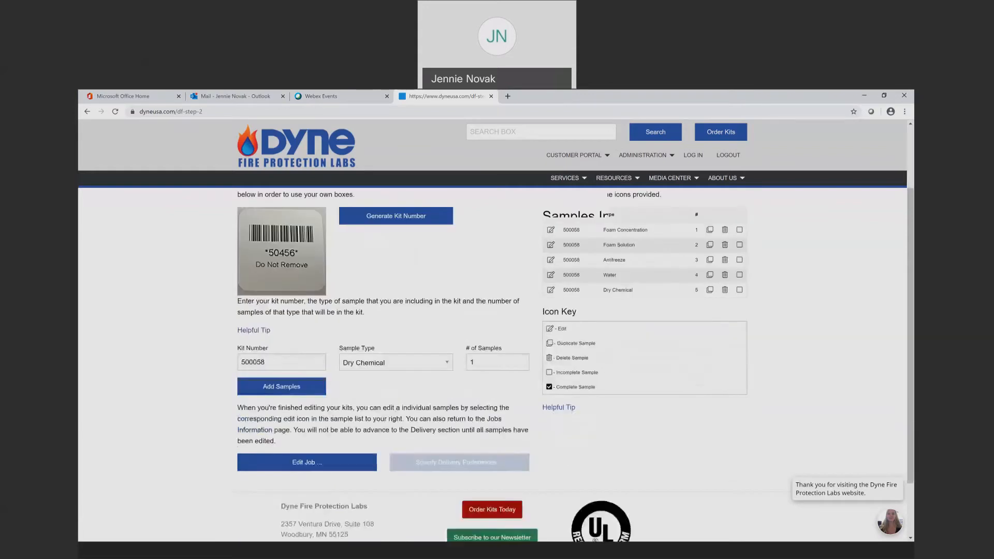
pyautogui.scroll(2, 479, 407)
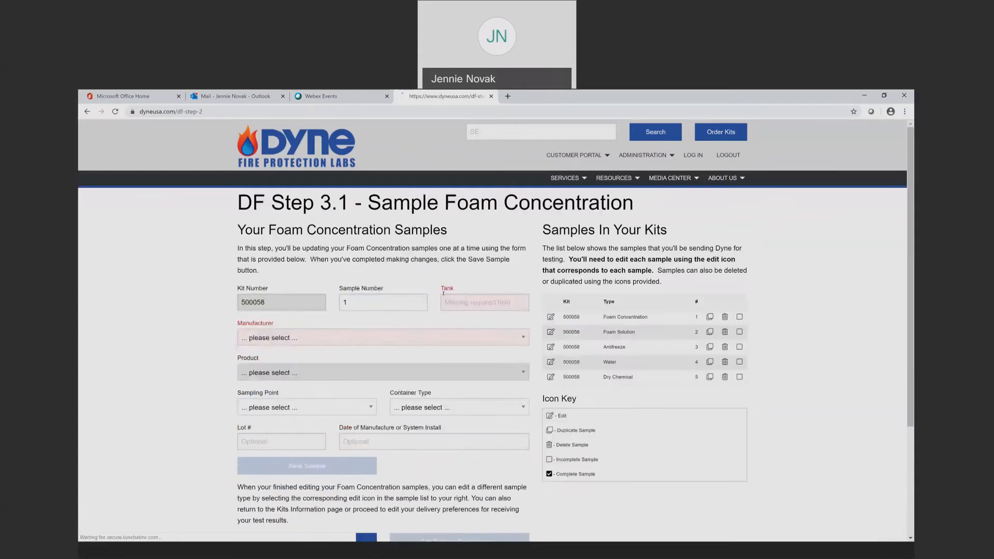
pyautogui.click(451, 301)
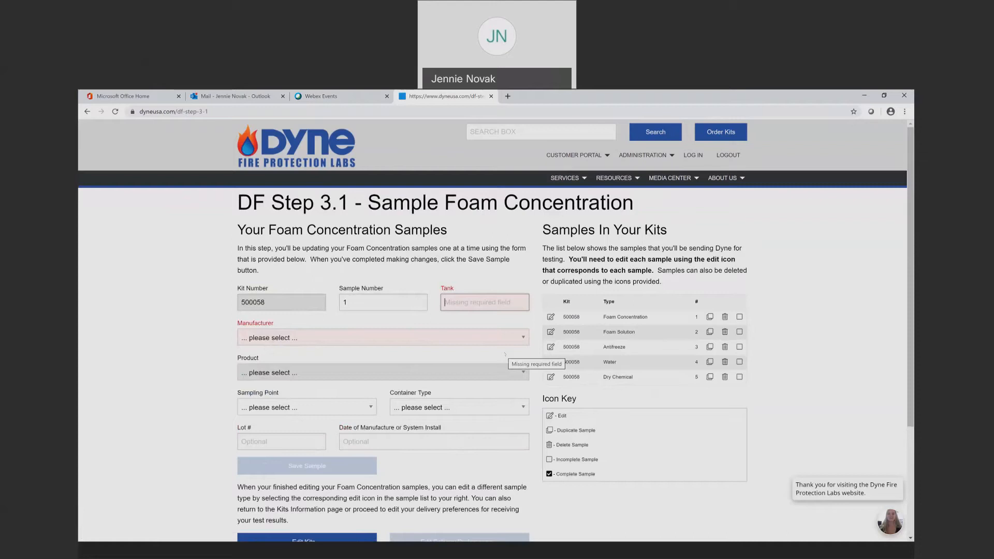
# Enter tank North and manufacturer Not Specified for foam sample 1
pyautogui.write('North')
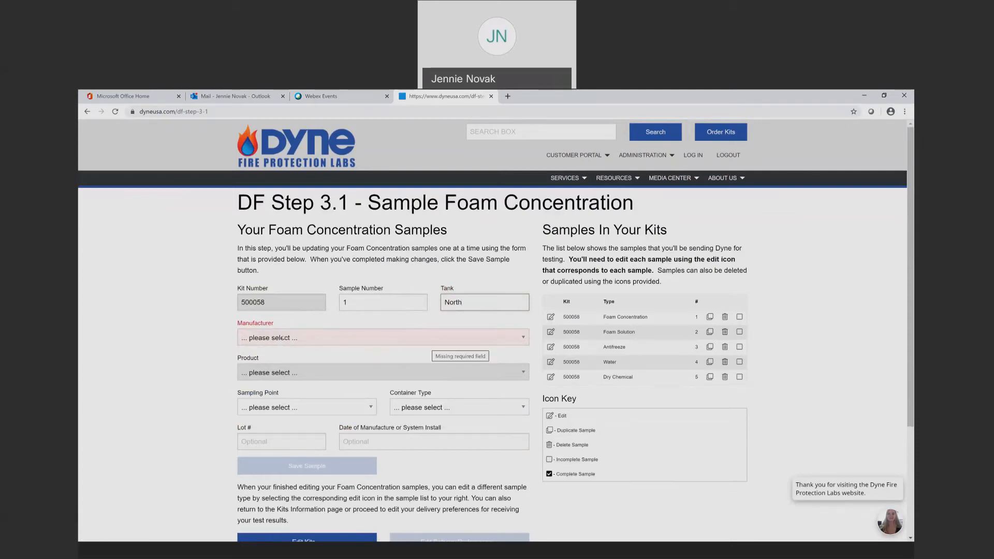
pyautogui.click(282, 338)
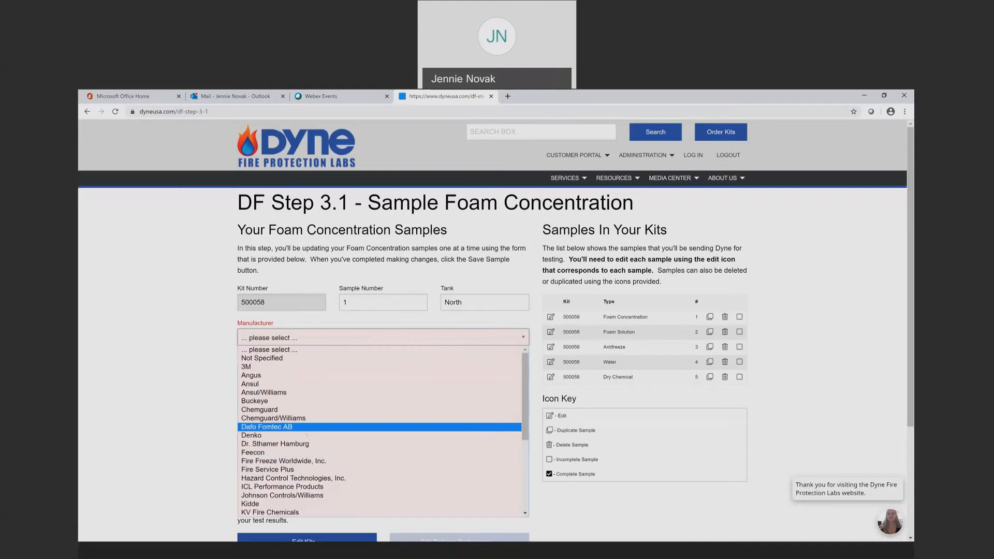
pyautogui.scroll(-5, 306, 435)
pyautogui.scroll(5, 307, 439)
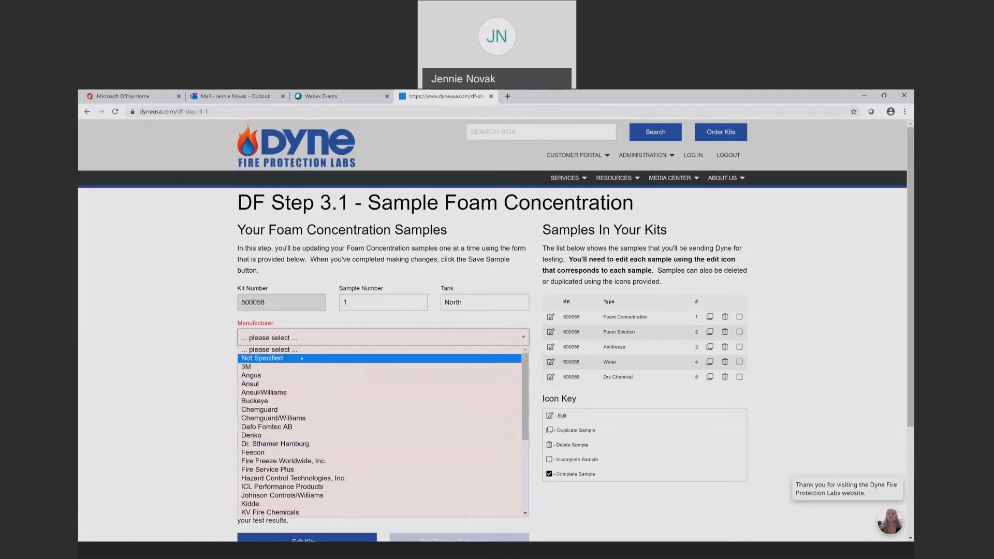
pyautogui.click(302, 359)
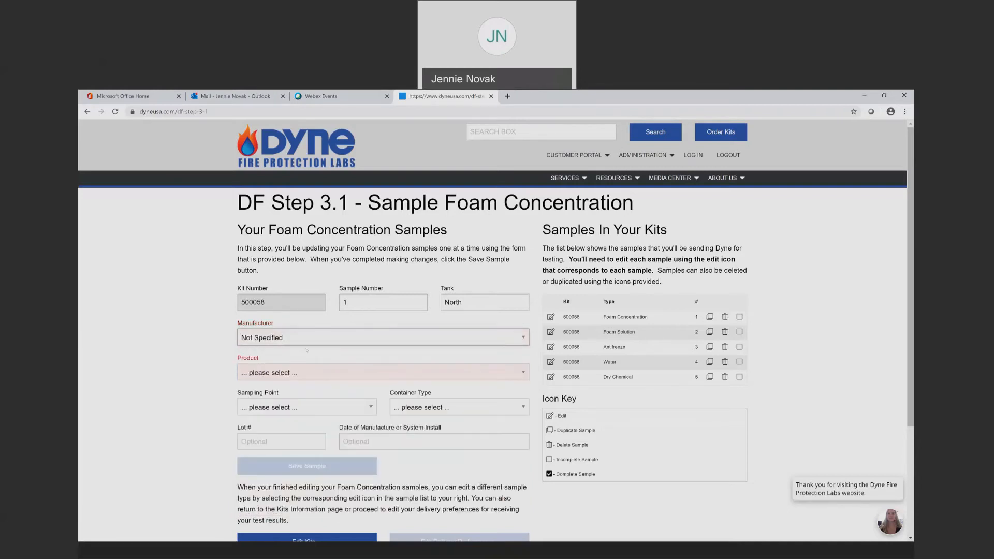
# Choose 1% AFFF (Unspecified) as the sample's foam product
pyautogui.click(297, 371)
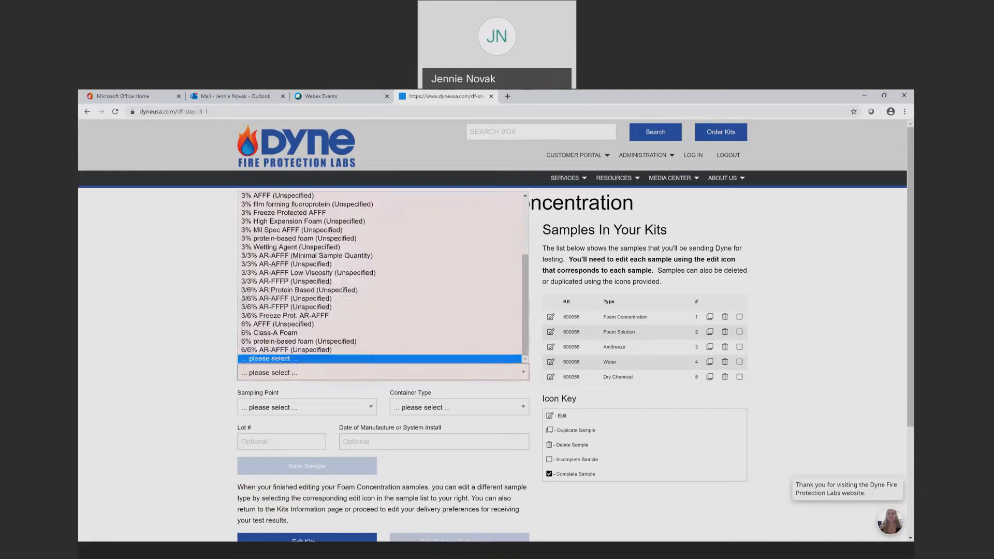
pyautogui.scroll(3, 303, 347)
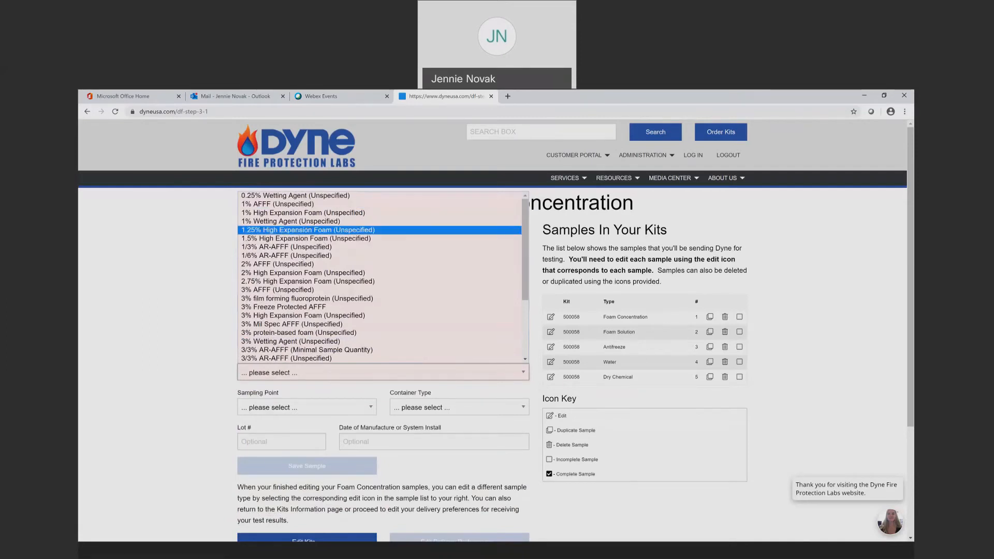
pyautogui.scroll(-3, 306, 350)
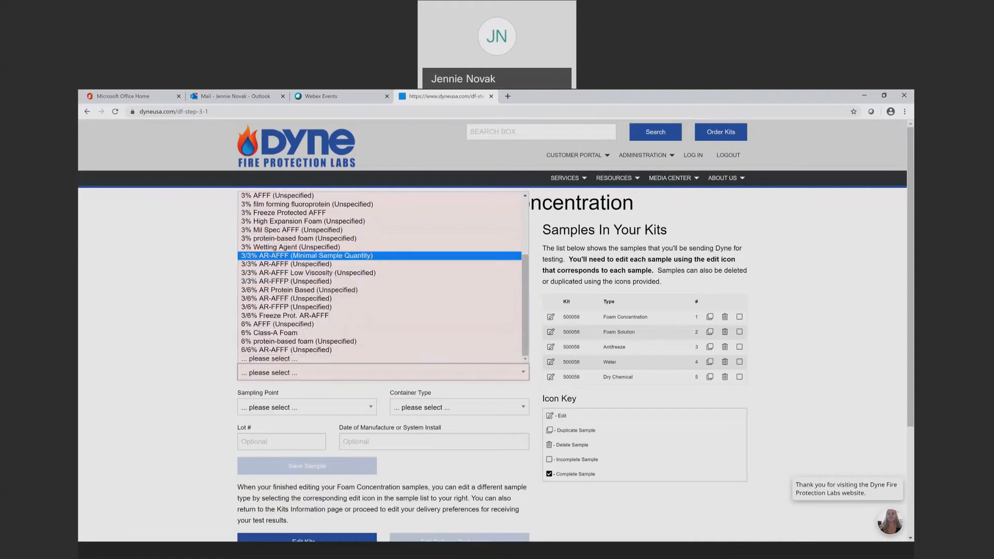
pyautogui.scroll(3, 306, 339)
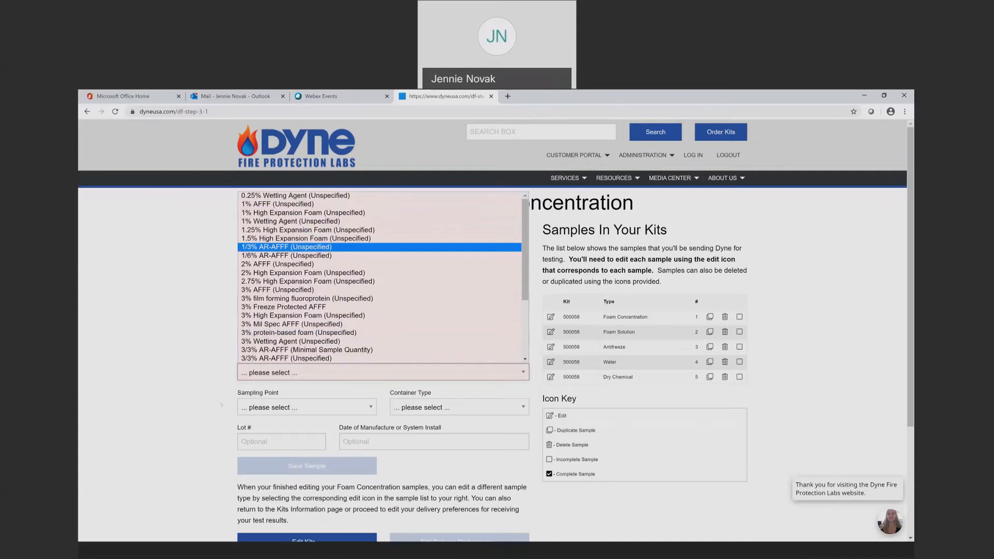
pyautogui.click(262, 372)
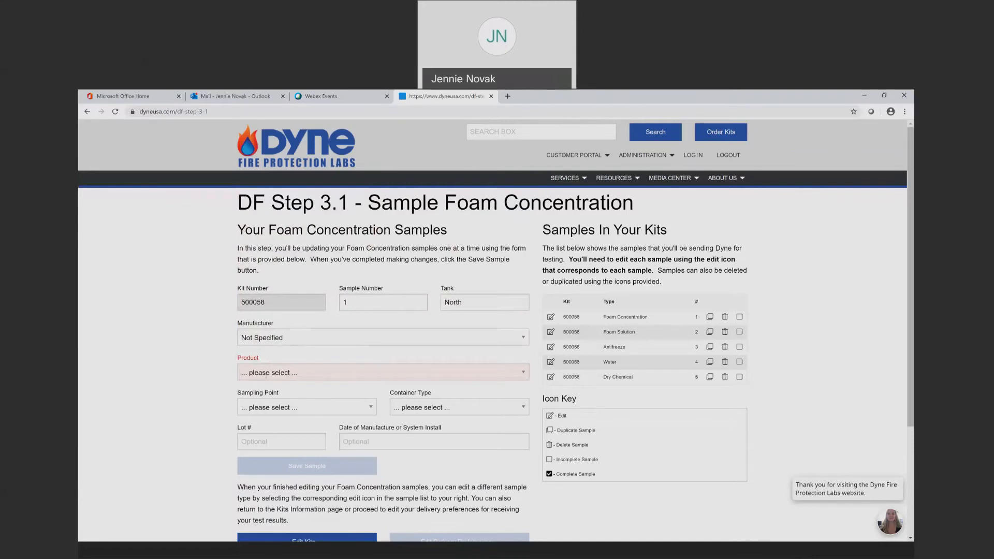
pyautogui.click(266, 372)
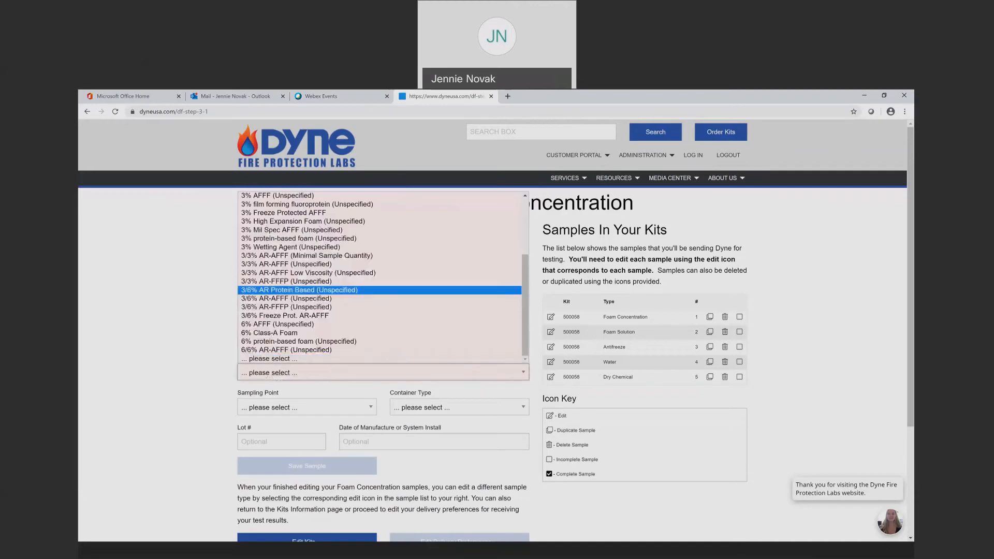
pyautogui.scroll(4, 320, 213)
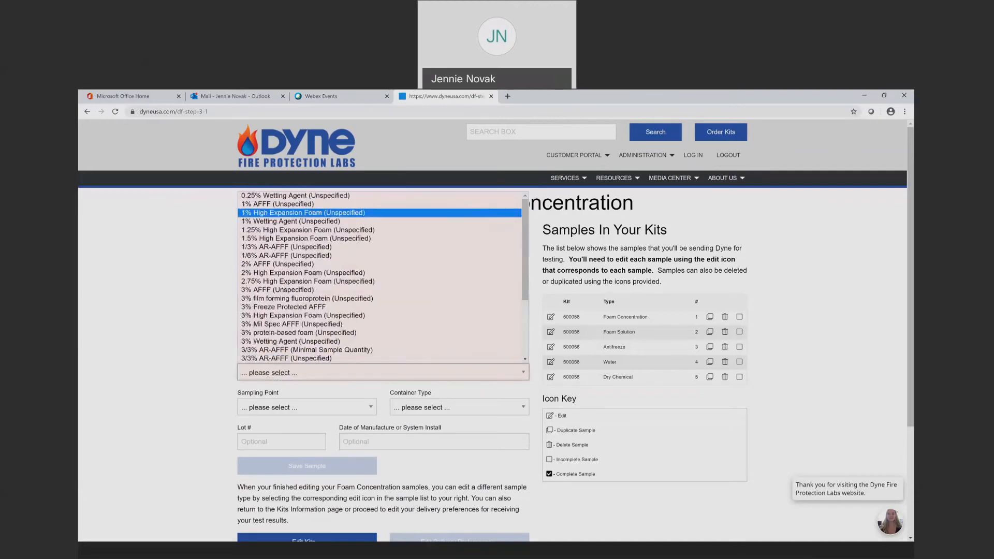
pyautogui.click(319, 205)
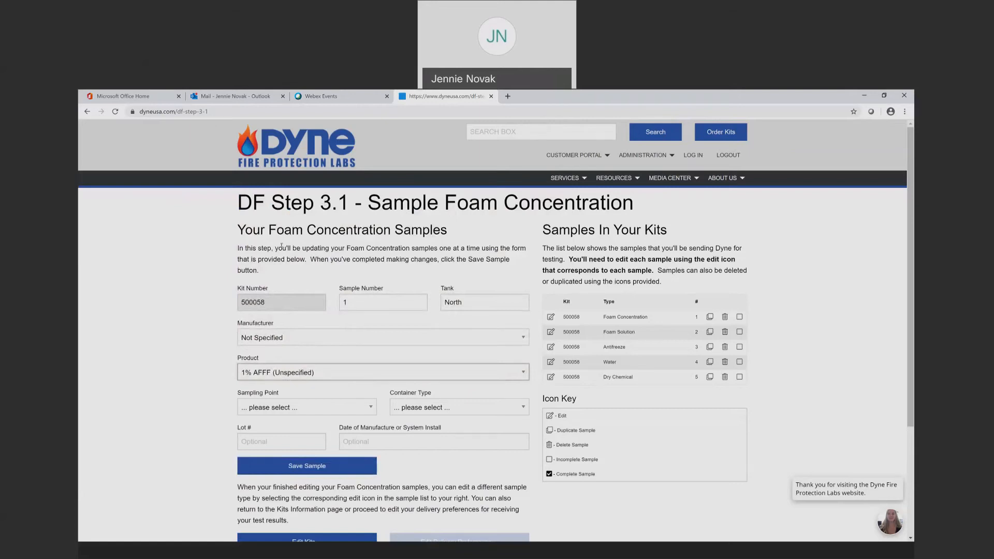
# Change foam sample 1 to 3M FC-783F, sampling point Top, container type Not Specified
pyautogui.click(282, 338)
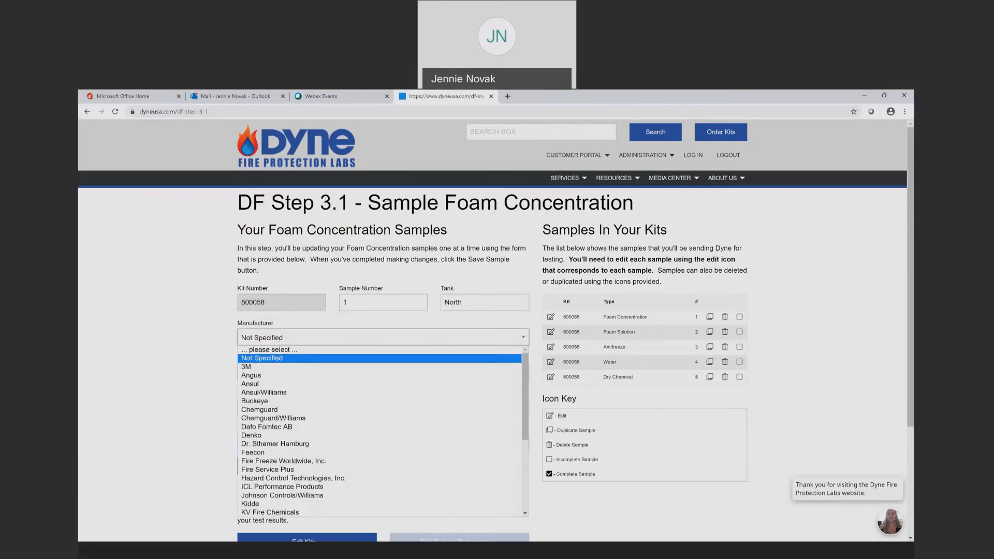
pyautogui.click(279, 366)
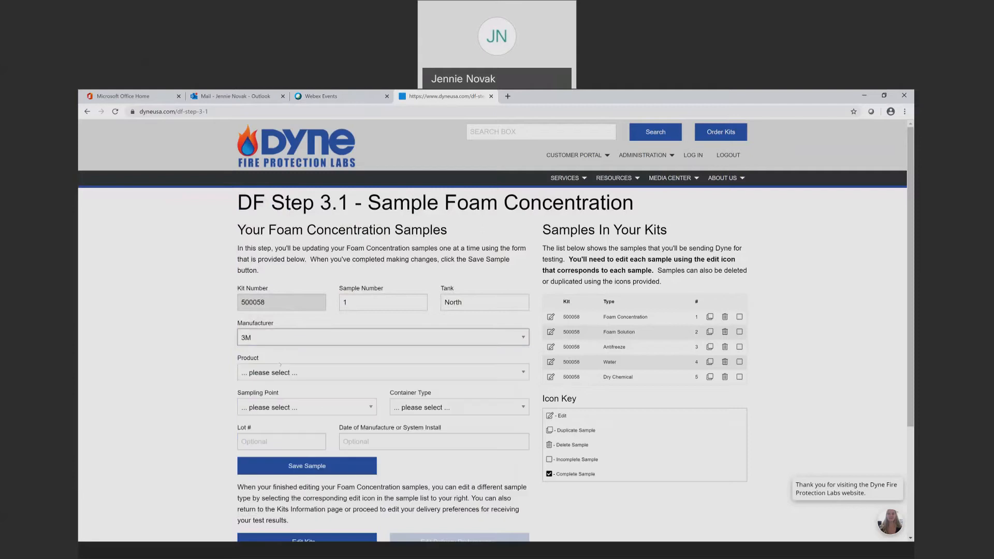
pyautogui.click(280, 372)
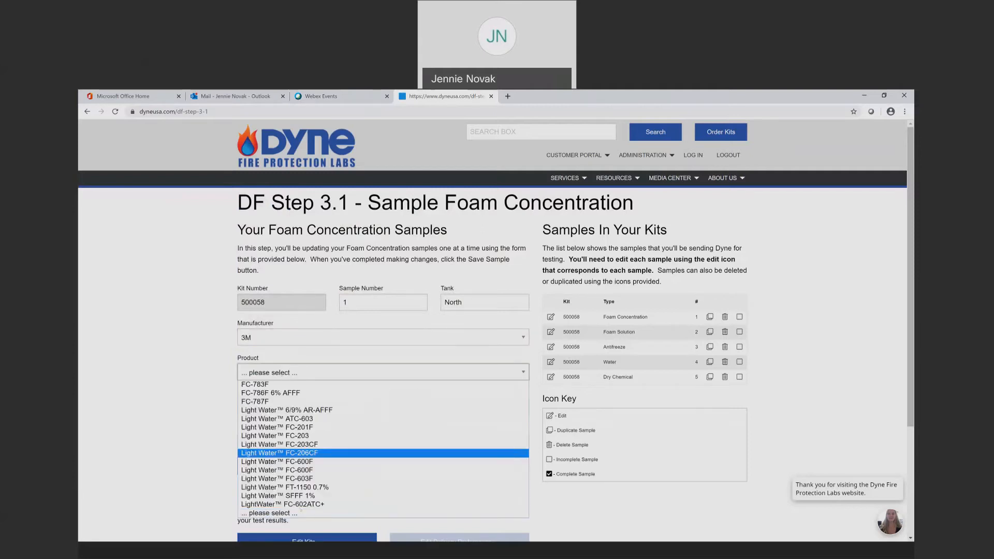
pyautogui.click(308, 385)
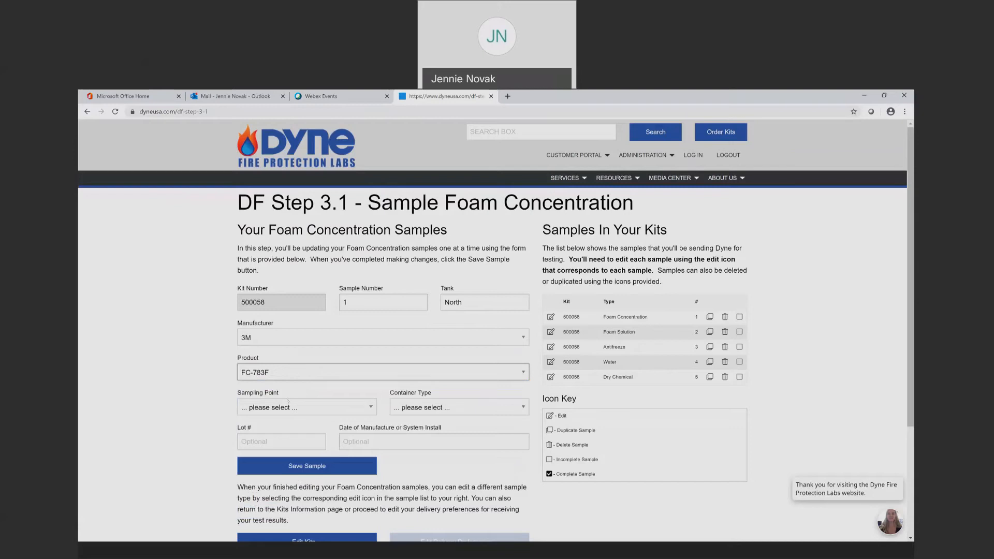
pyautogui.click(371, 408)
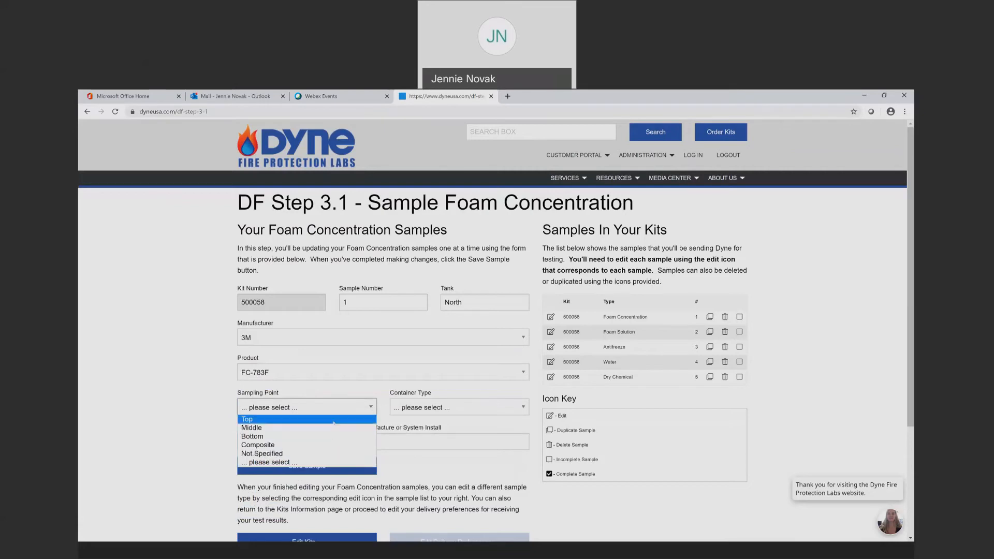
pyautogui.click(334, 421)
pyautogui.click(435, 408)
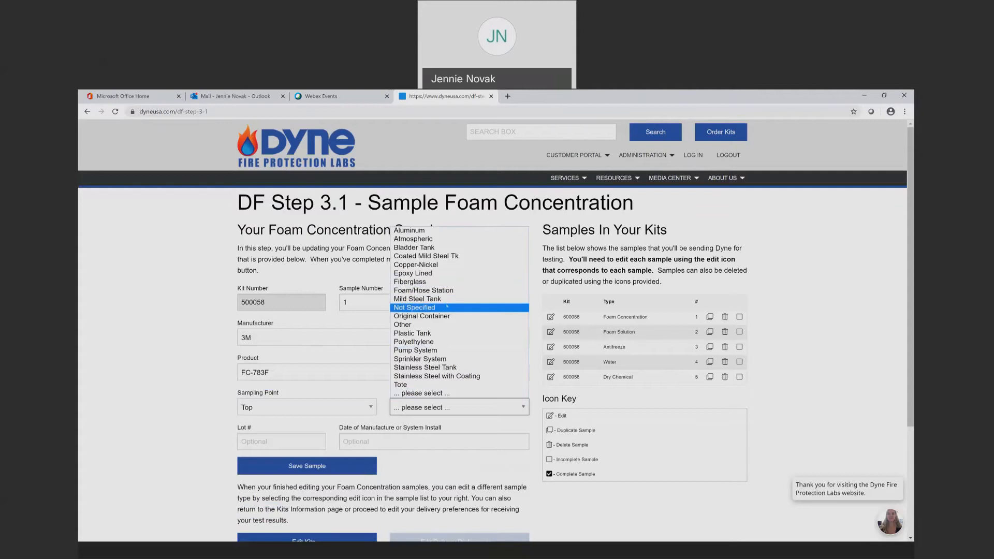
pyautogui.click(445, 312)
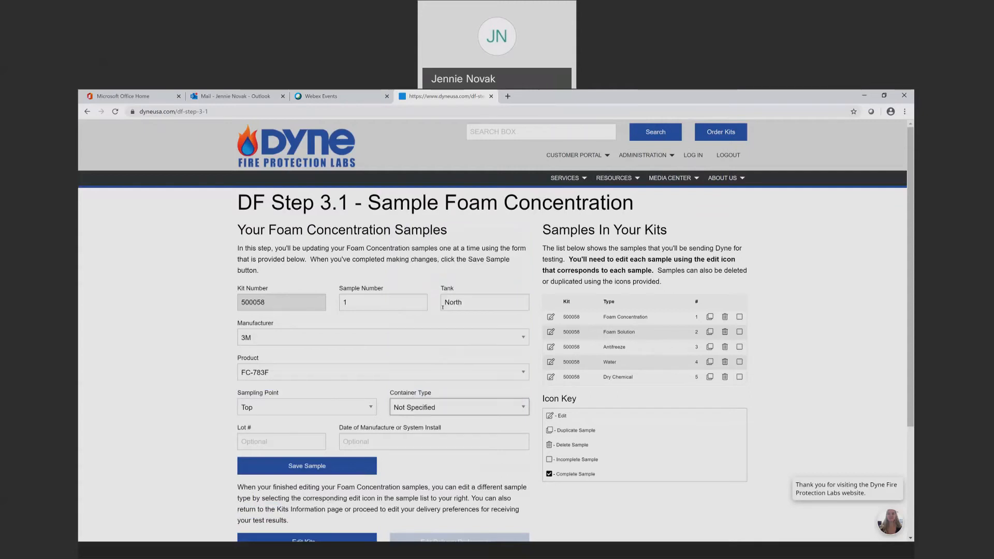
# Enter lot 12345 and manufacture date 1/19/20, then save foam sample 1
pyautogui.click(293, 441)
pyautogui.write('12345')
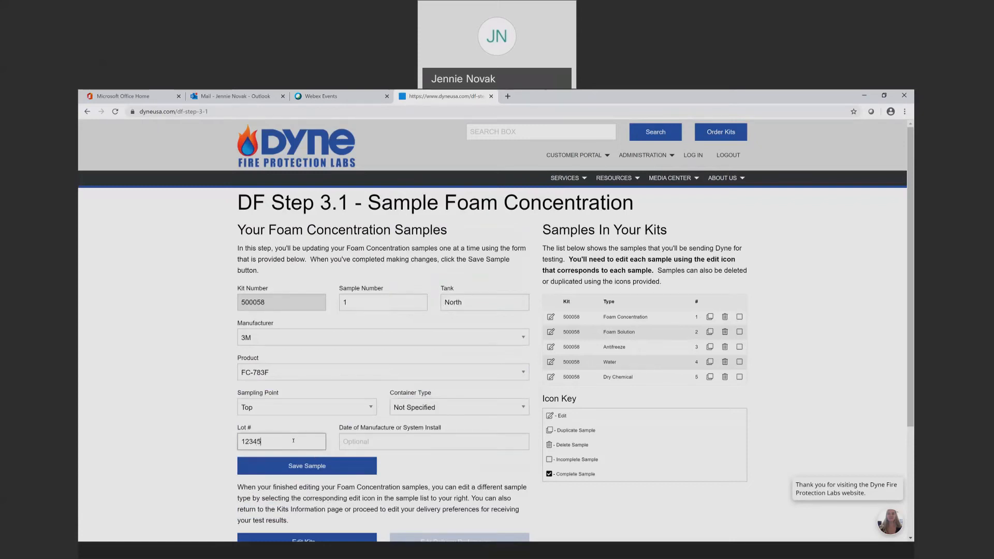
pyautogui.click(417, 438)
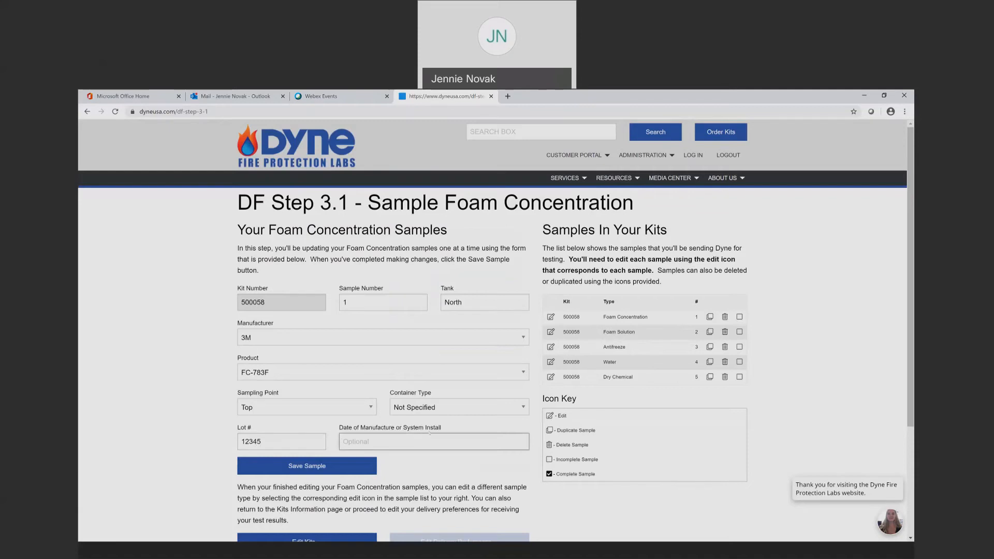
pyautogui.write('1/')
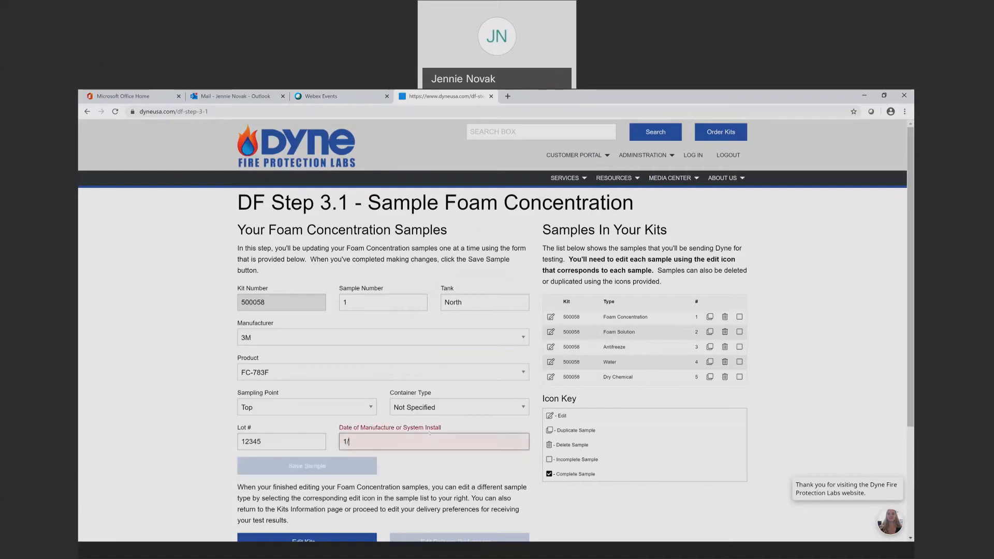
pyautogui.write('19/20')
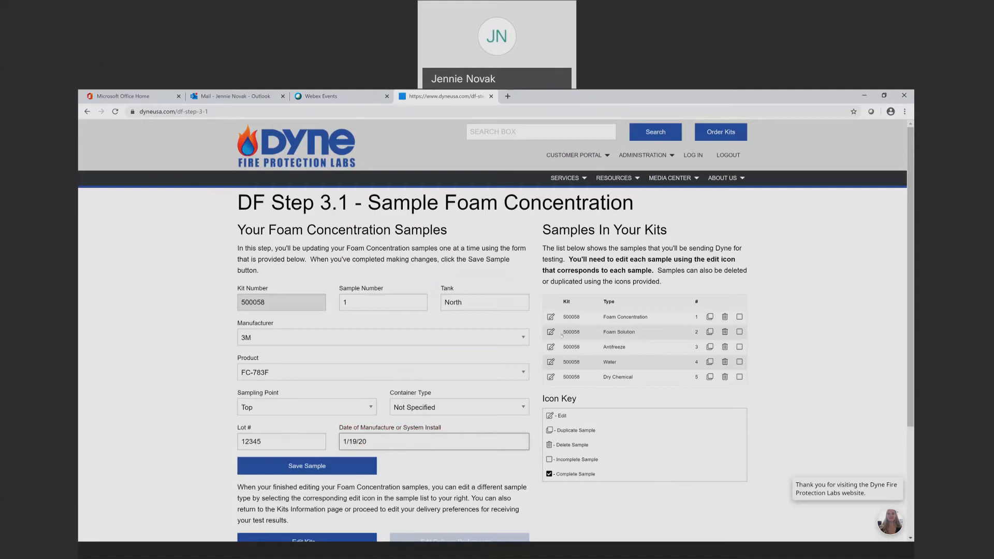
pyautogui.click(331, 467)
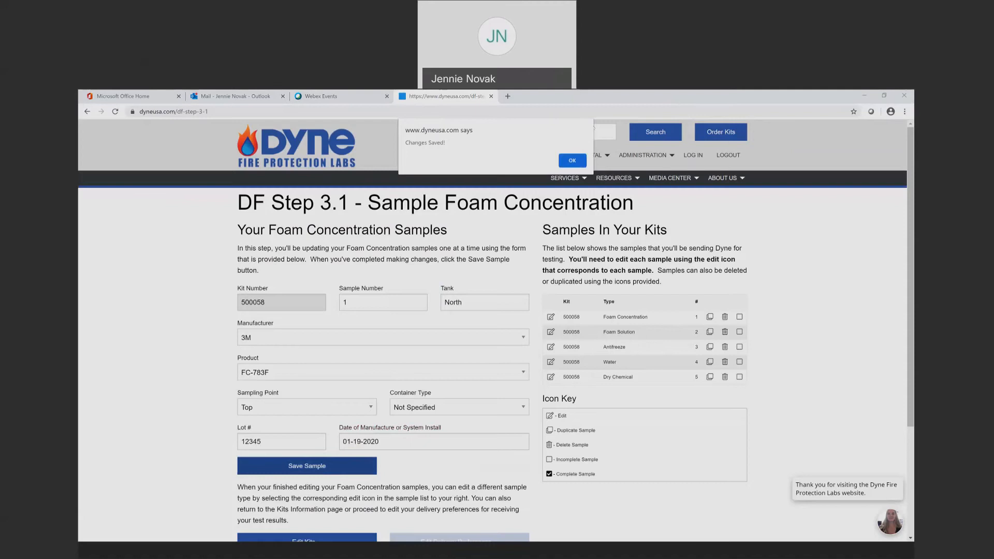
pyautogui.click(572, 160)
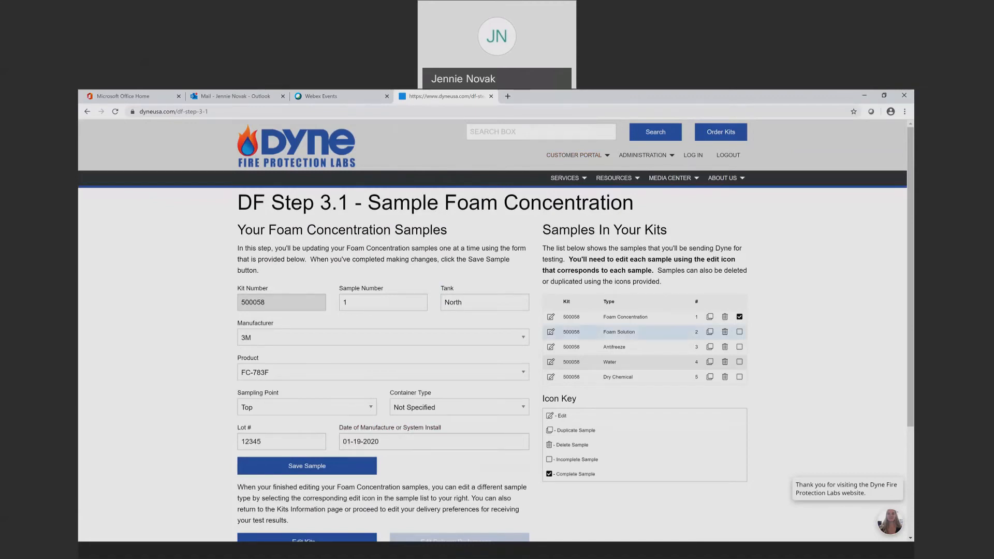
# Open Foam Solution sample 2 and enter tank North
pyautogui.click(551, 331)
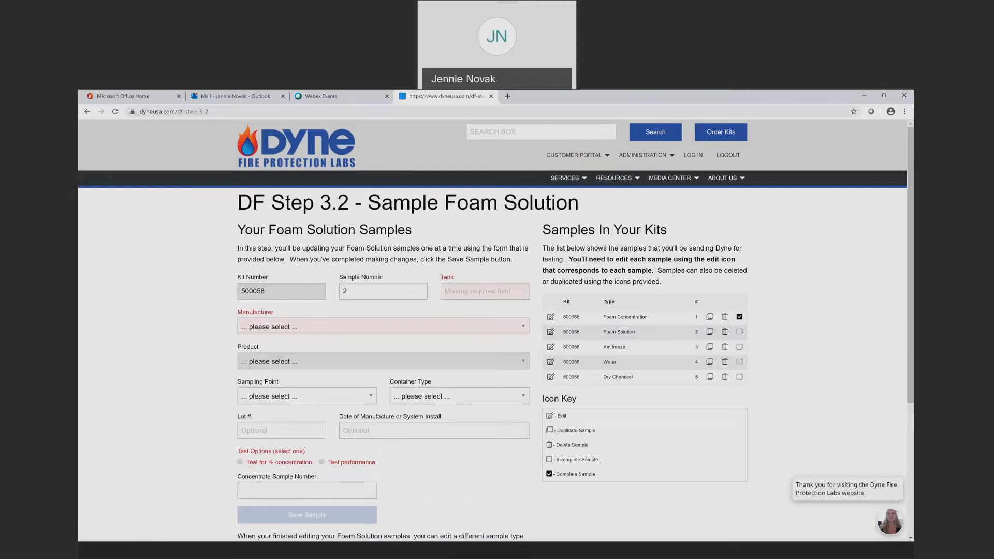
pyautogui.click(451, 285)
pyautogui.write('North')
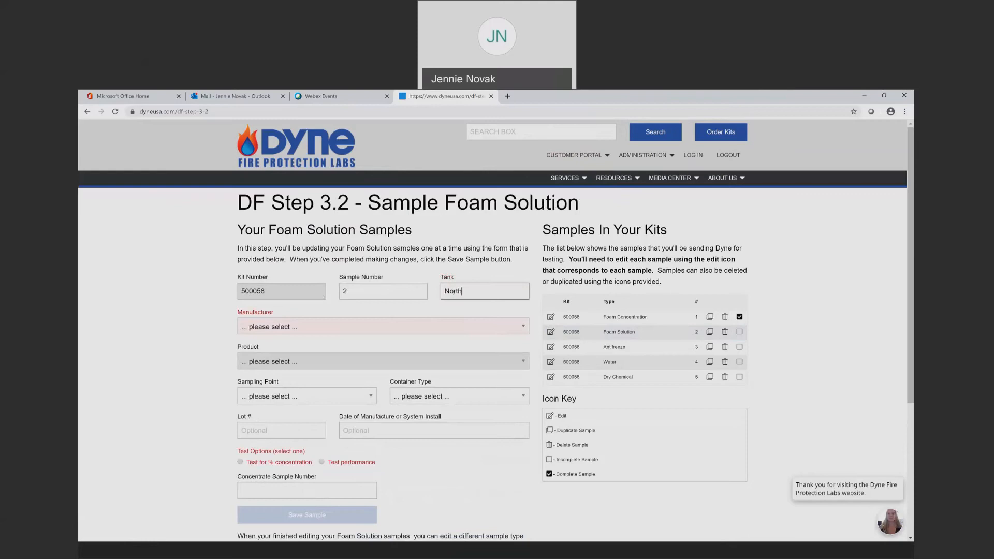
# Set sample 2 to 3M FC-783F, sampling point Top, container type Not Specified
pyautogui.click(285, 325)
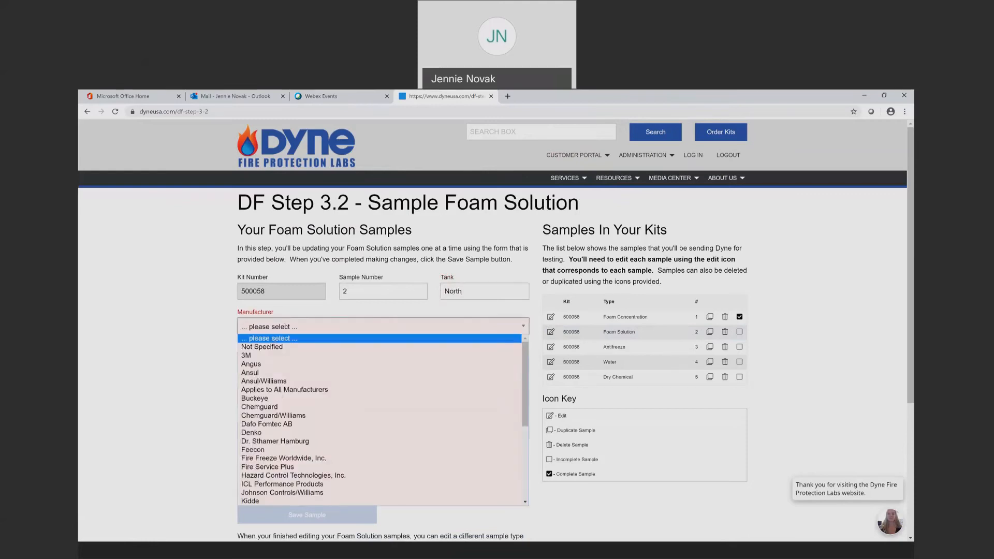
pyautogui.click(294, 355)
pyautogui.click(292, 361)
pyautogui.click(292, 373)
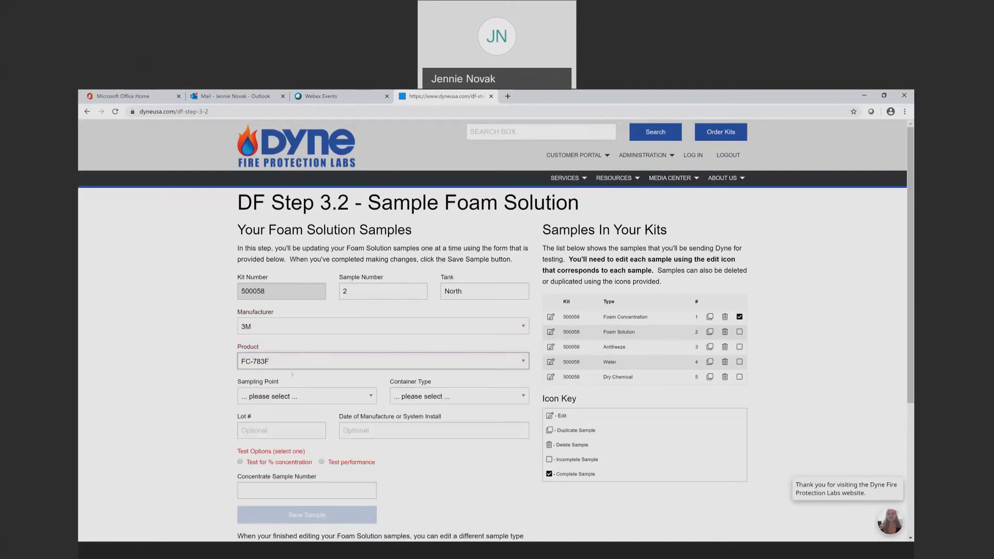
pyautogui.click(296, 397)
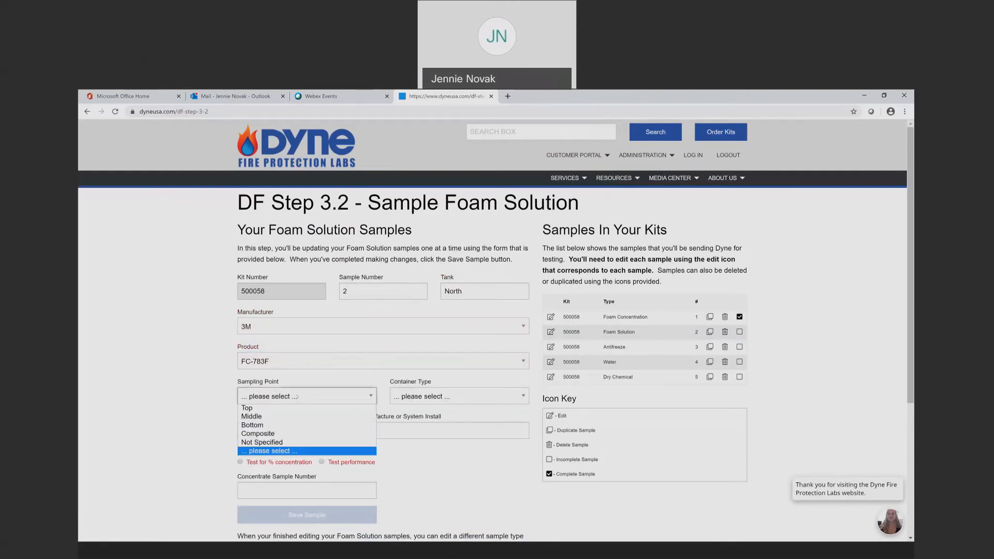
pyautogui.click(247, 408)
pyautogui.click(455, 396)
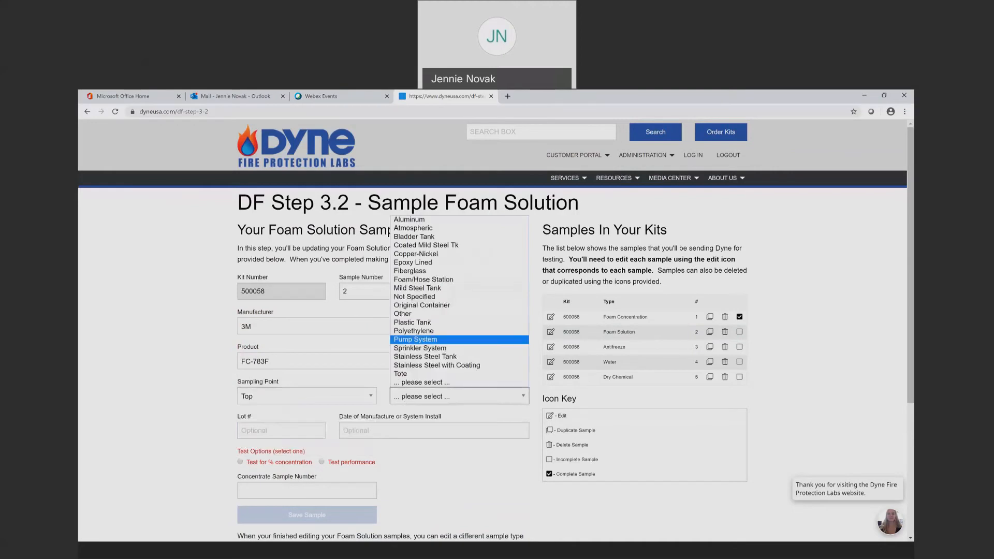
pyautogui.click(434, 297)
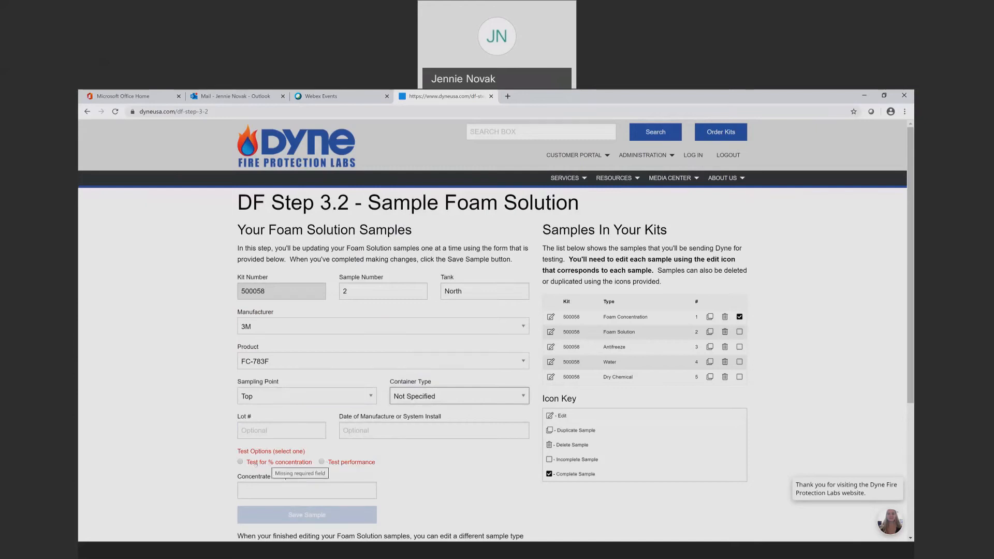
# Mark sample 2 for % concentration testing against concentrate sample 1 and save it
pyautogui.click(241, 462)
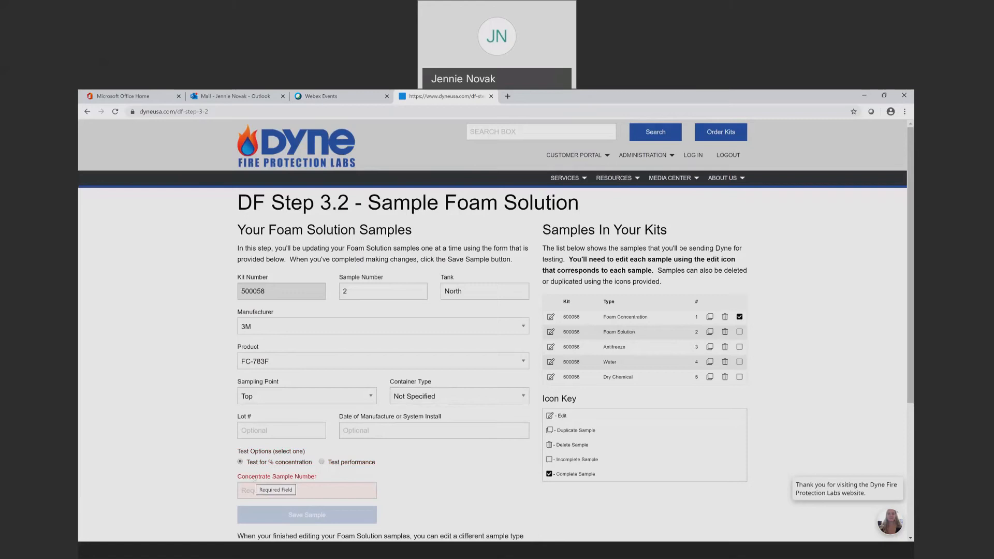
pyautogui.click(291, 487)
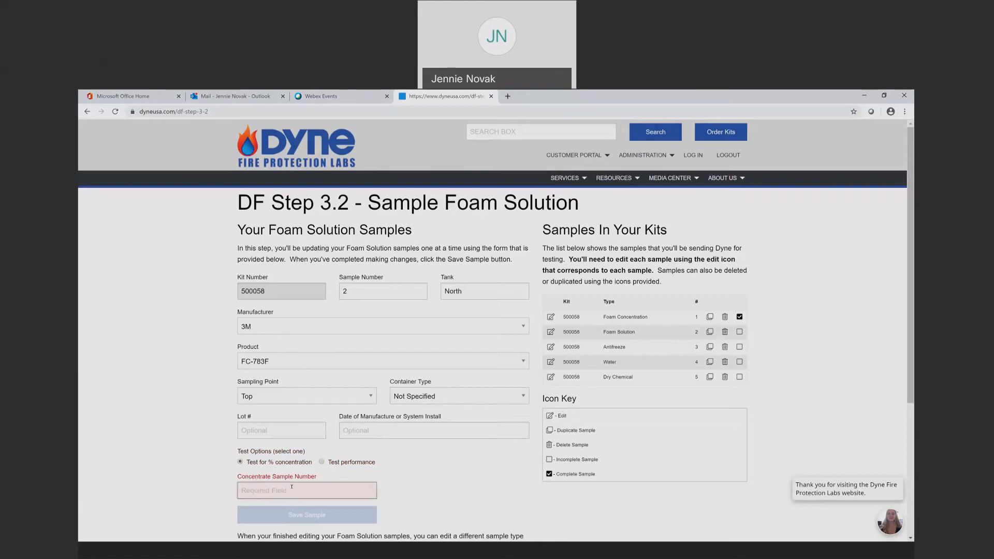
pyautogui.write('1')
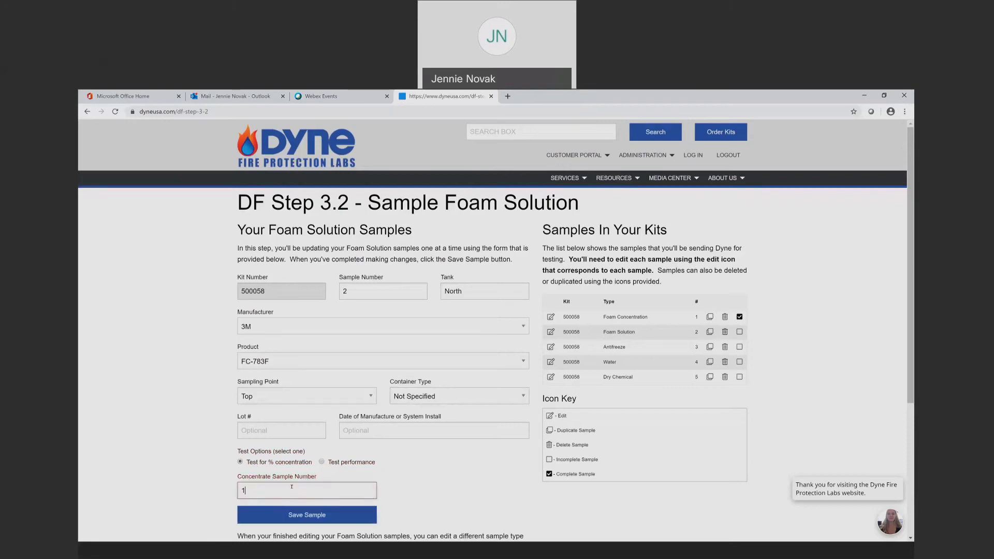
pyautogui.click(328, 520)
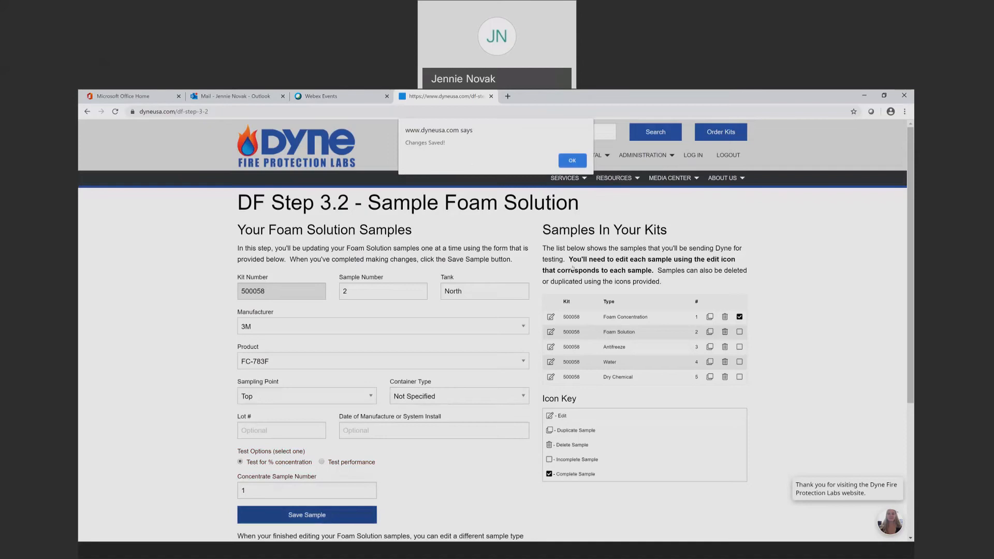
pyautogui.click(571, 161)
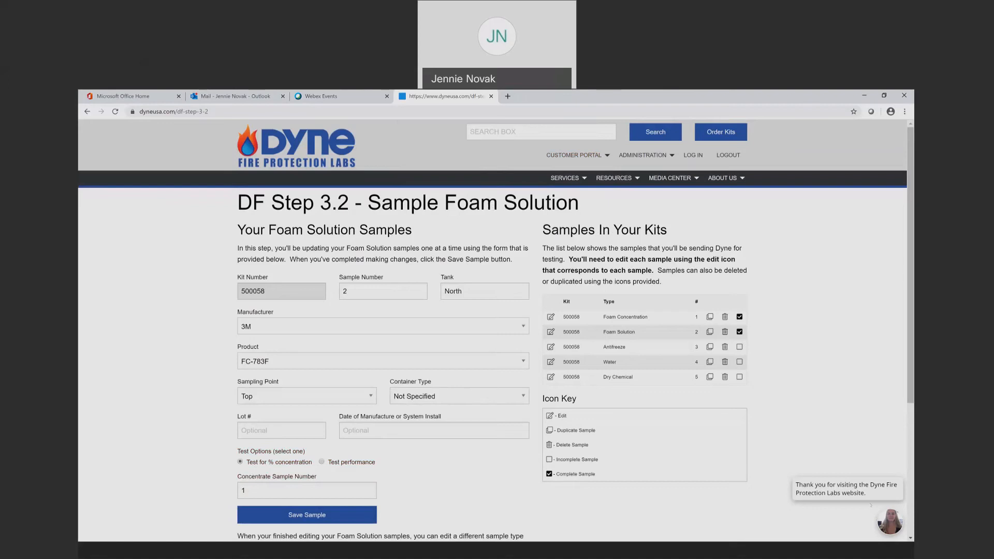
pyautogui.moveTo(867, 502)
# Open Antifreeze sample 3 with tank South and product Antifreeze- Unknown Type
pyautogui.click(552, 347)
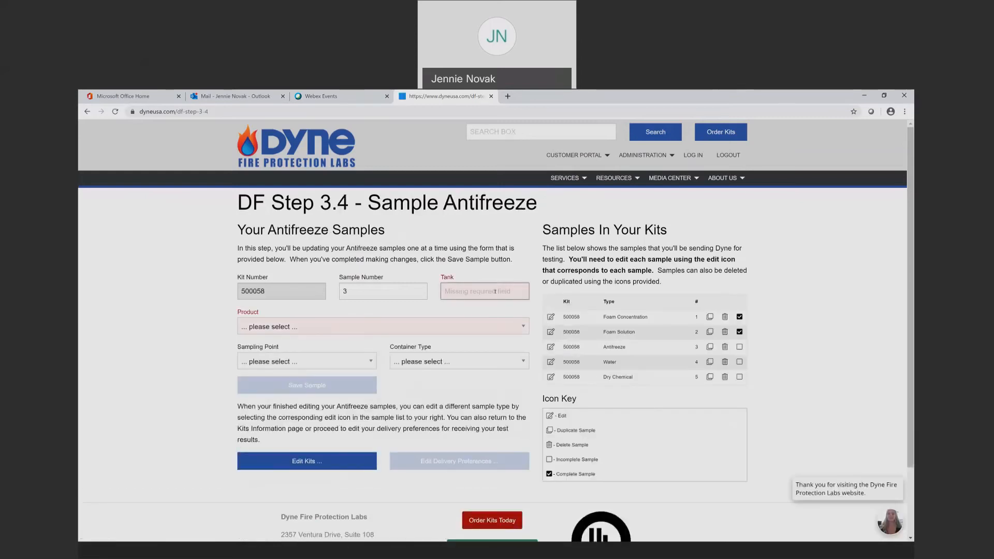
pyautogui.write('South')
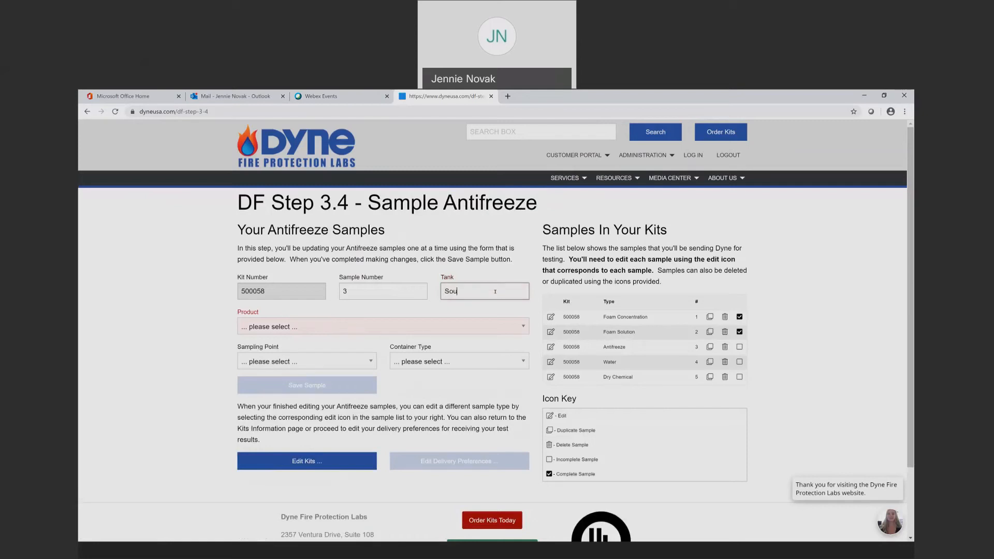
pyautogui.click(437, 325)
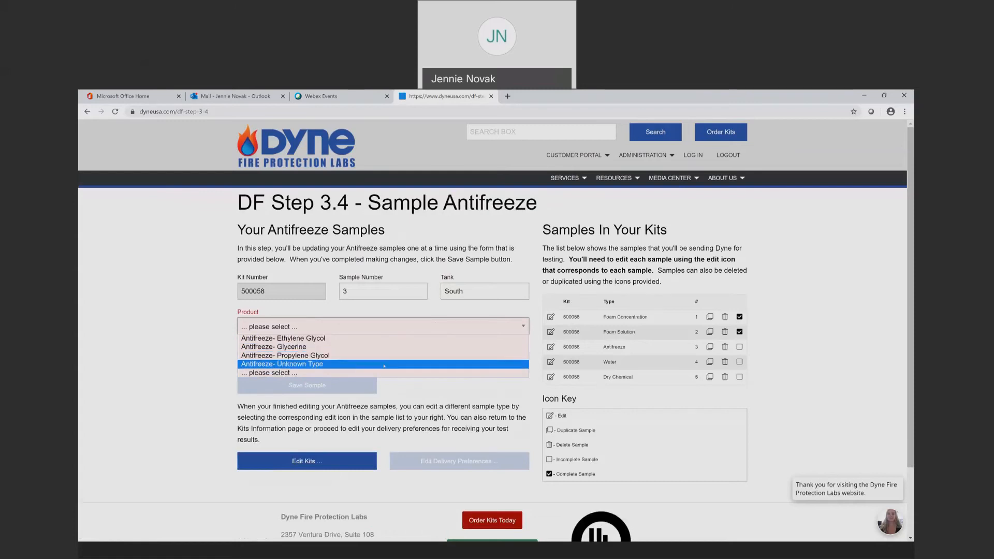
pyautogui.click(384, 365)
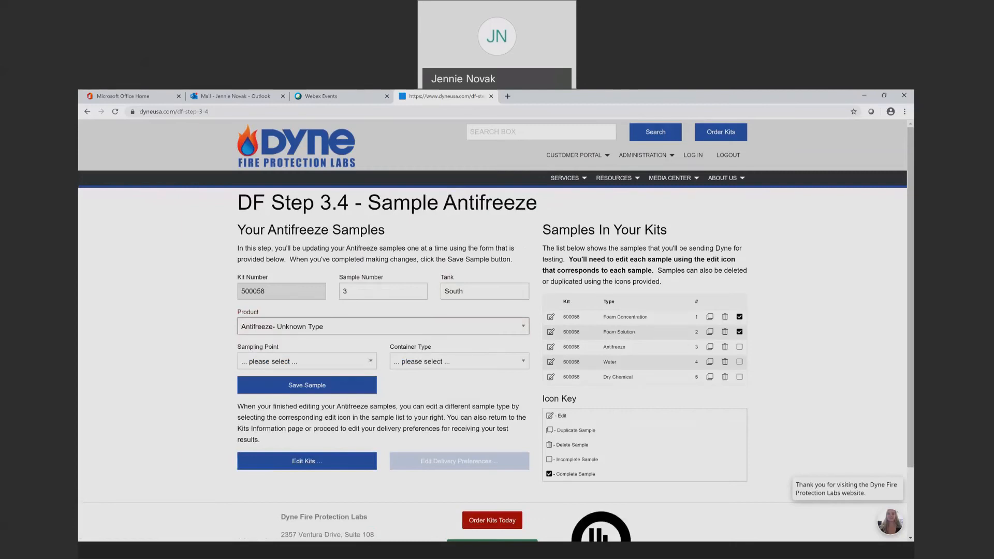
# Set sampling point Top and container Not Specified, then save the Antifreeze sample
pyautogui.click(370, 361)
pyautogui.click(355, 373)
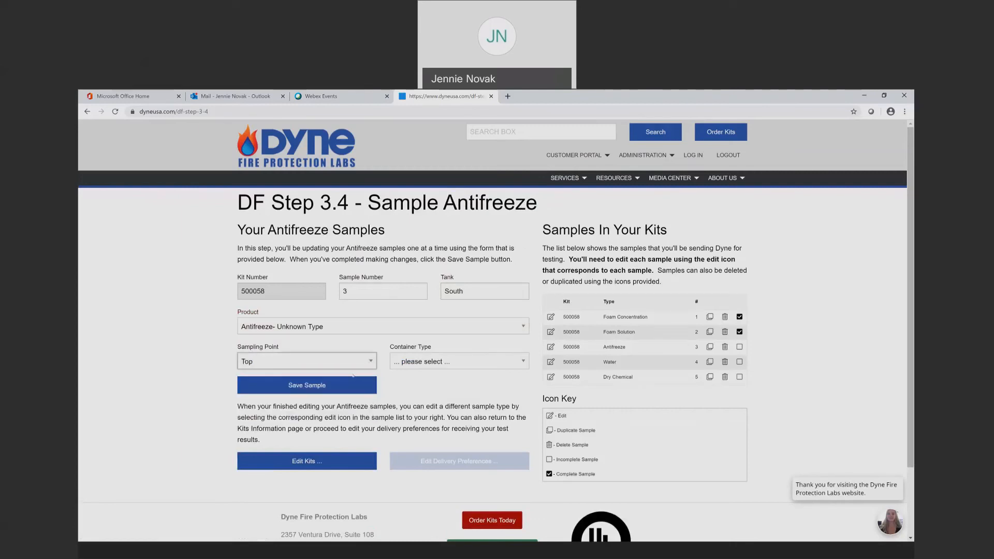
pyautogui.click(466, 366)
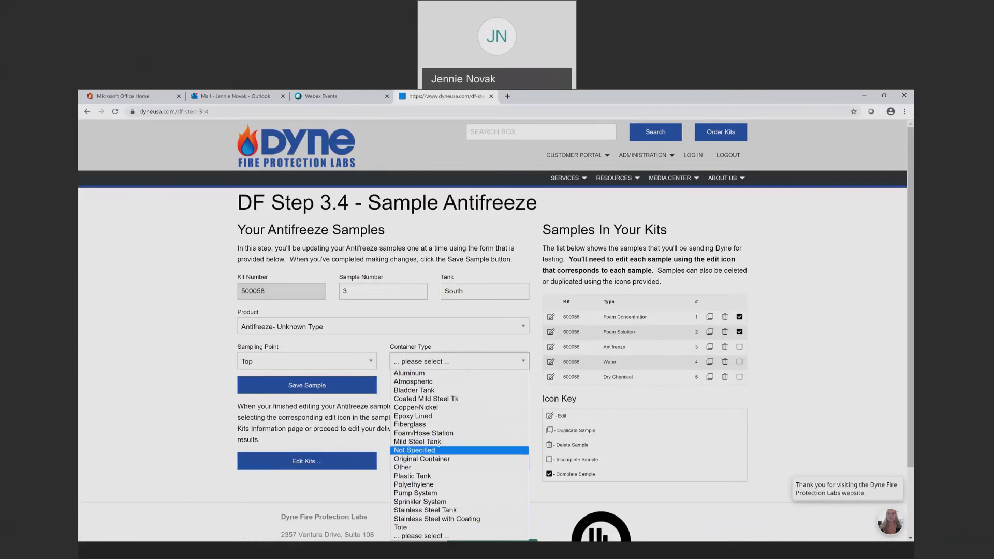
pyautogui.click(439, 449)
pyautogui.click(346, 391)
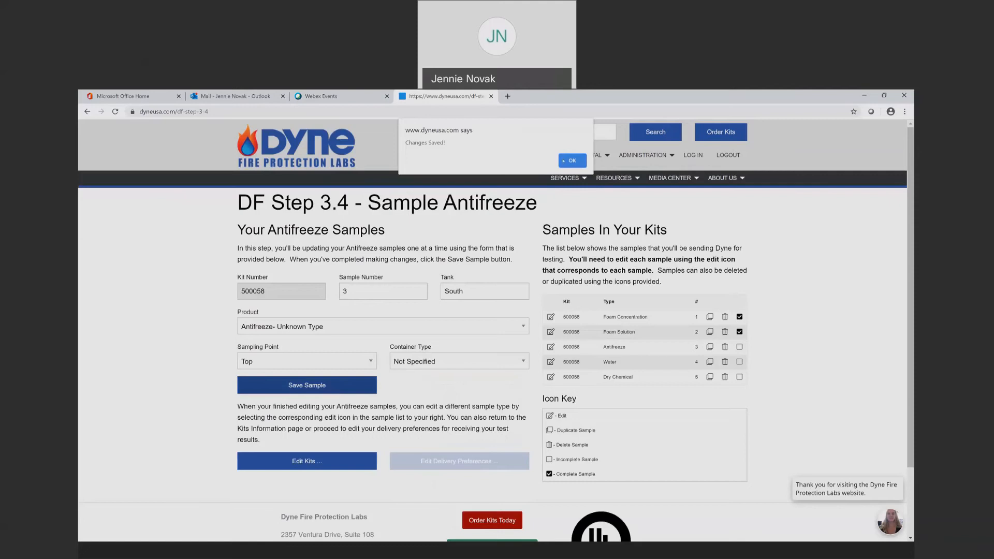
pyautogui.click(562, 161)
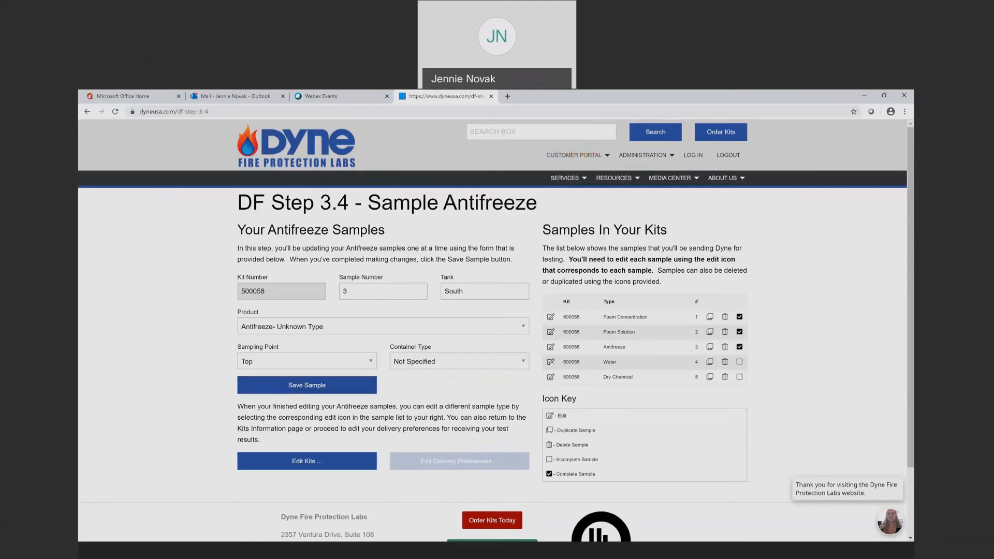
# Edit Water sample 4 to tank name East and water type Shell Water, then save it
pyautogui.click(551, 363)
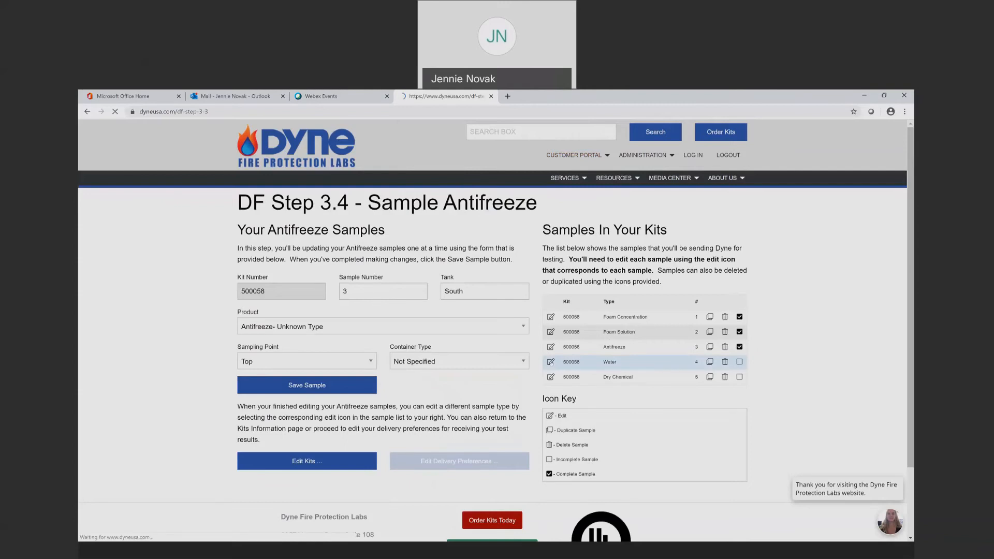
pyautogui.click(476, 288)
pyautogui.write('East')
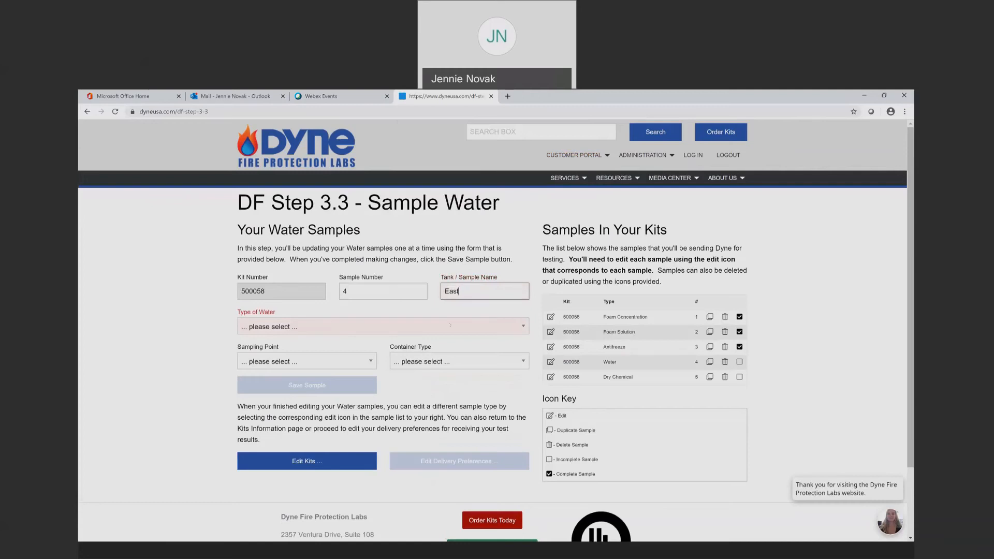
pyautogui.click(448, 327)
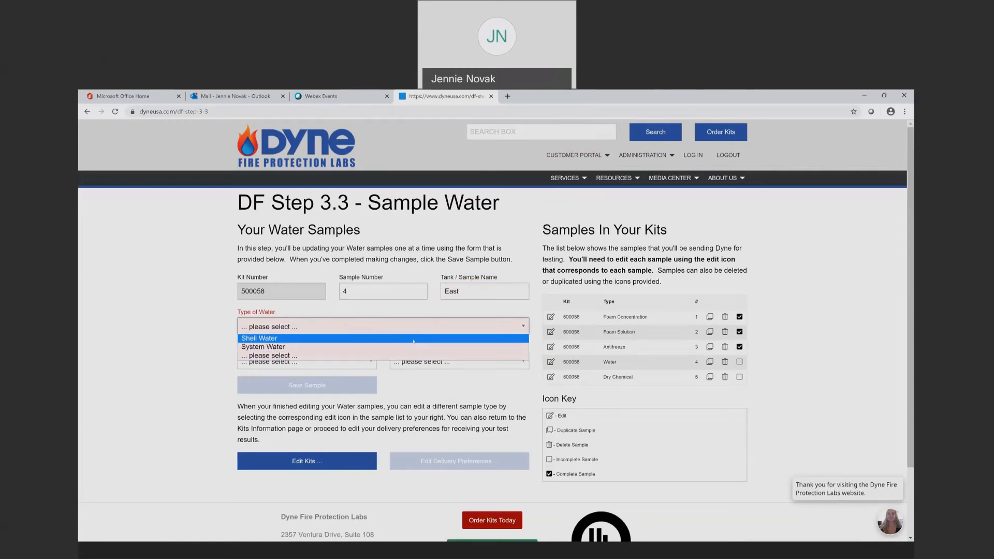
pyautogui.click(414, 341)
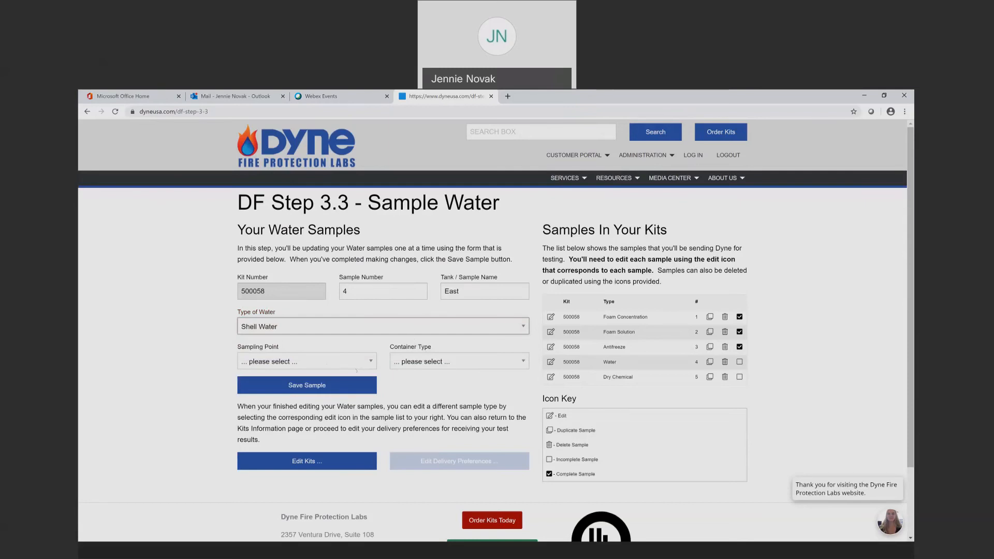
pyautogui.click(323, 386)
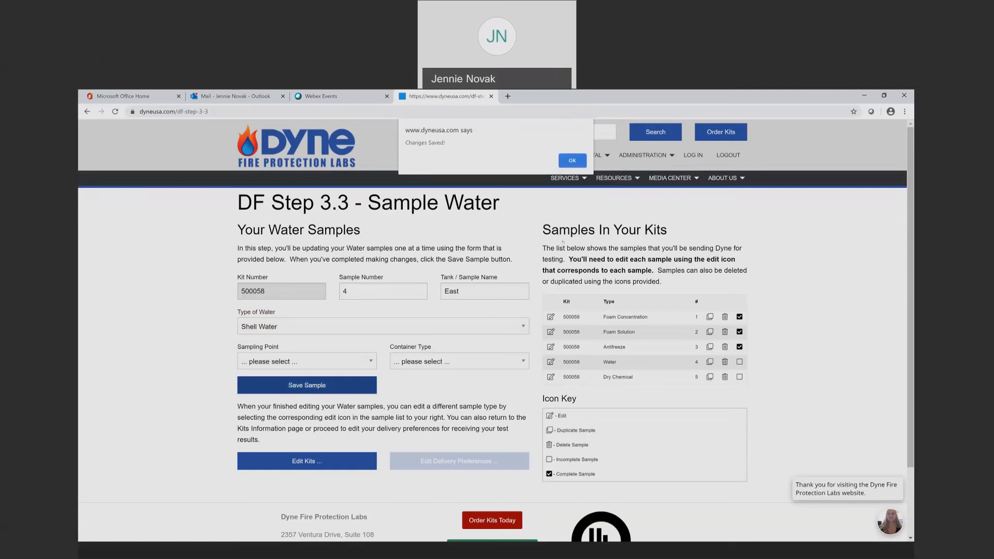
pyautogui.click(572, 161)
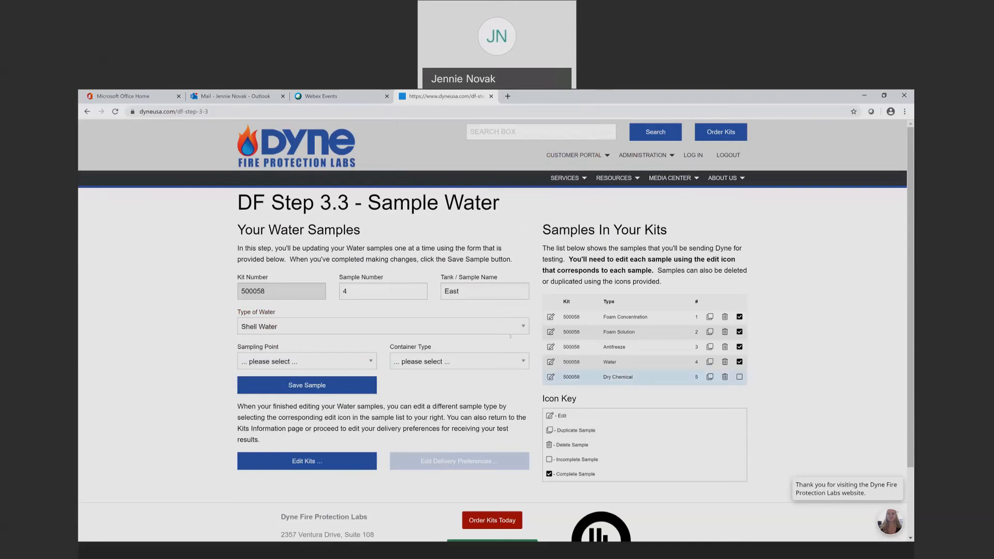
# Save Dry Chemical sample 5 with manufacturer Not Specified and product ABC Dry Chemial (PN Not Specified)
pyautogui.click(551, 377)
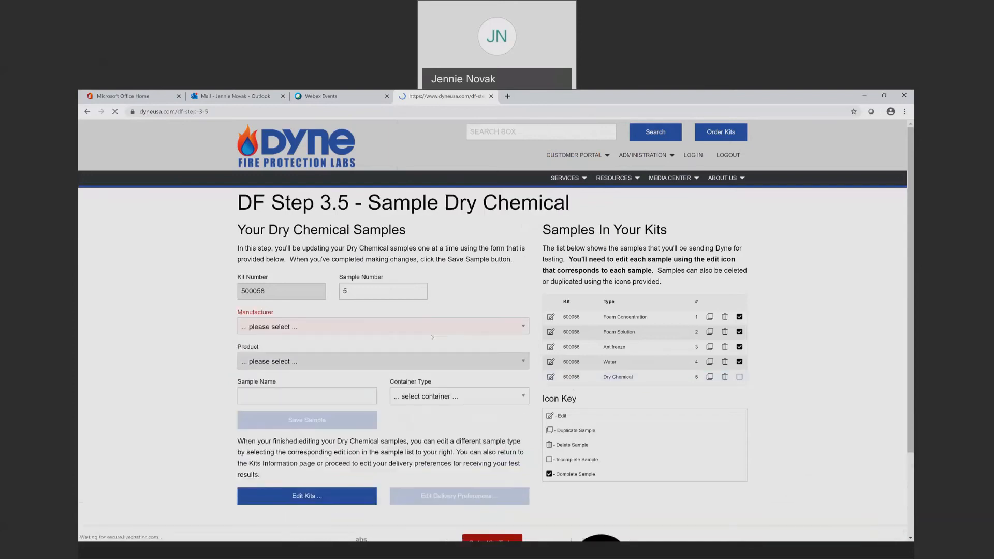
pyautogui.click(316, 328)
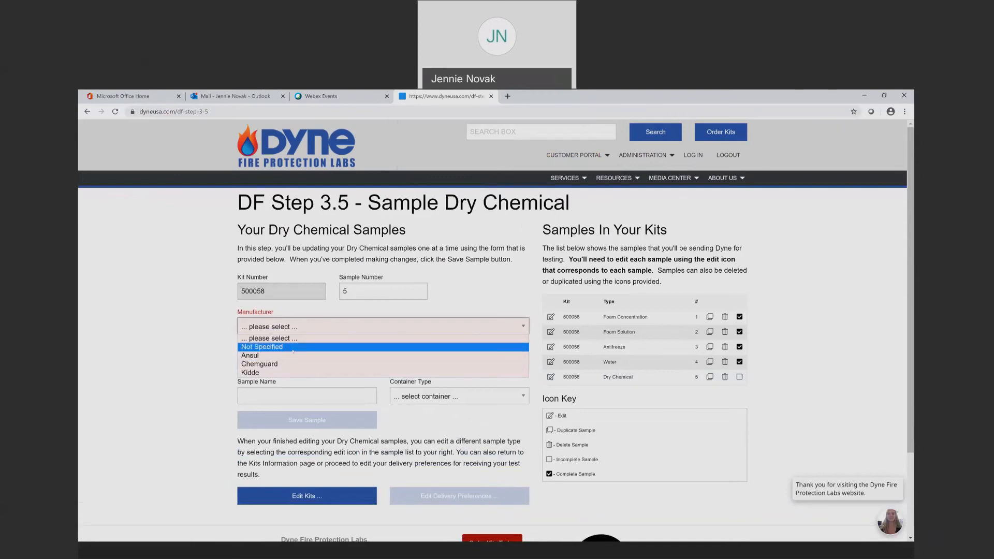
pyautogui.click(293, 347)
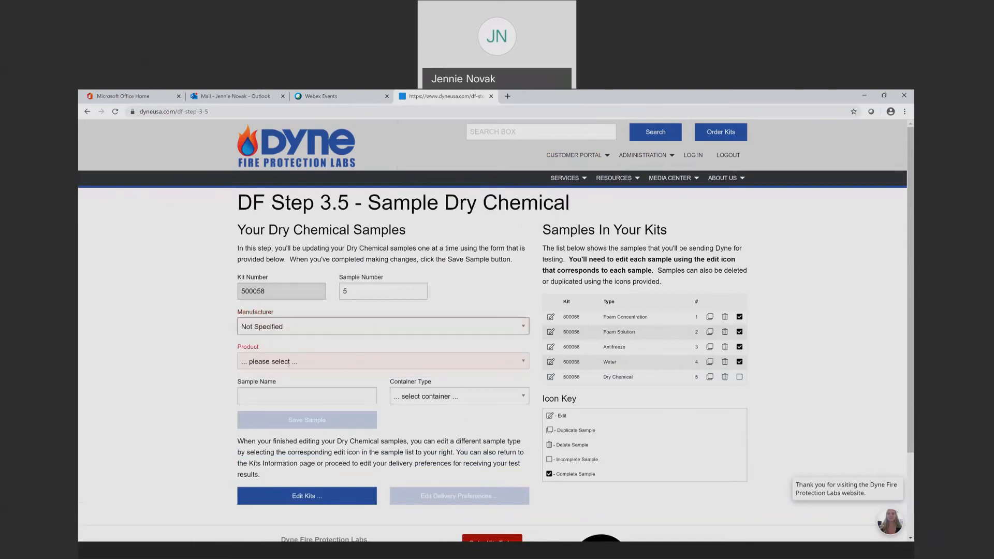
pyautogui.click(289, 362)
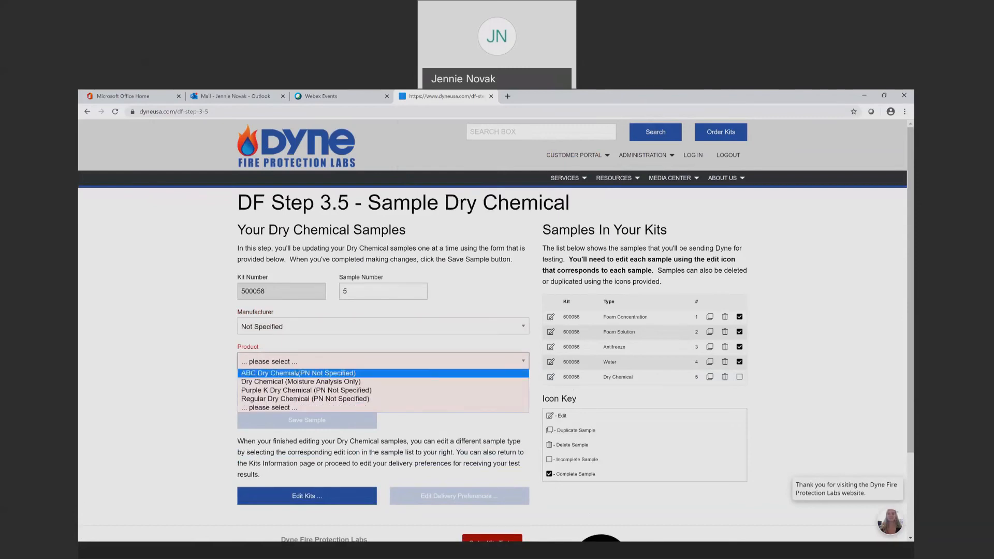
pyautogui.click(305, 373)
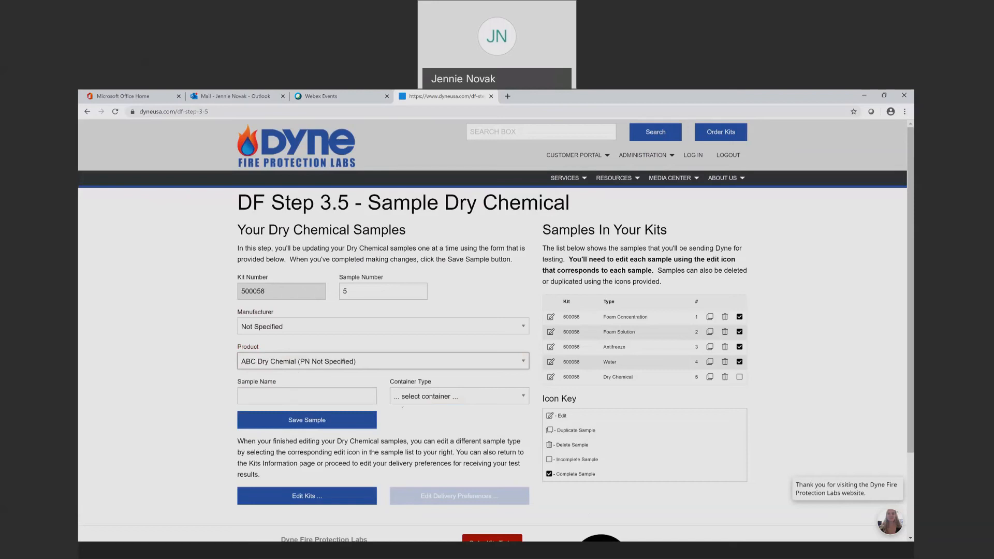
pyautogui.click(330, 399)
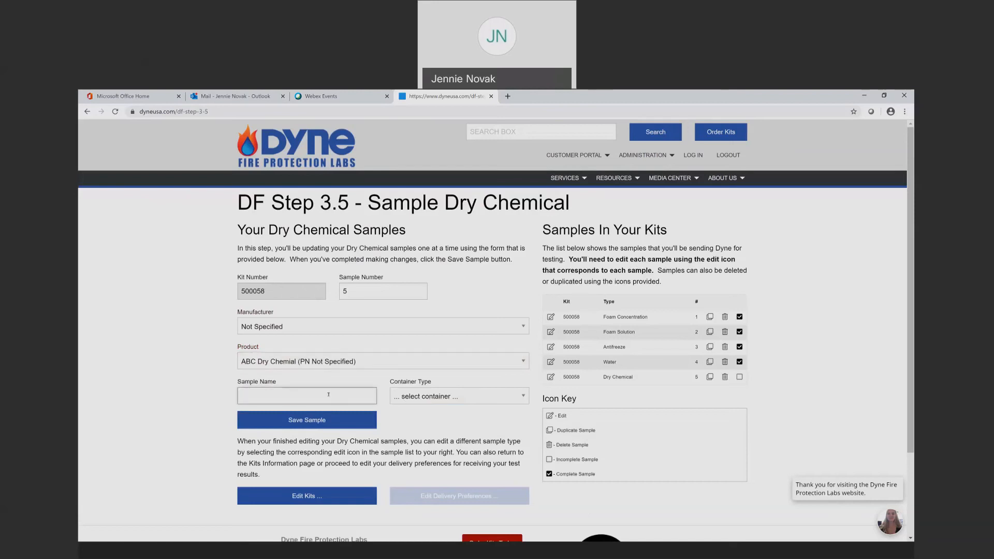
pyautogui.click(347, 424)
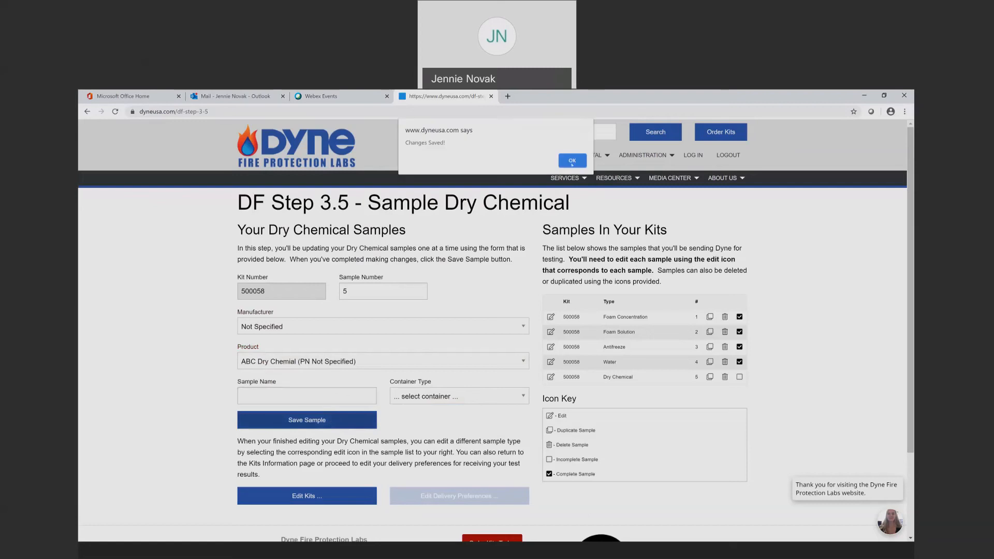
pyautogui.click(570, 163)
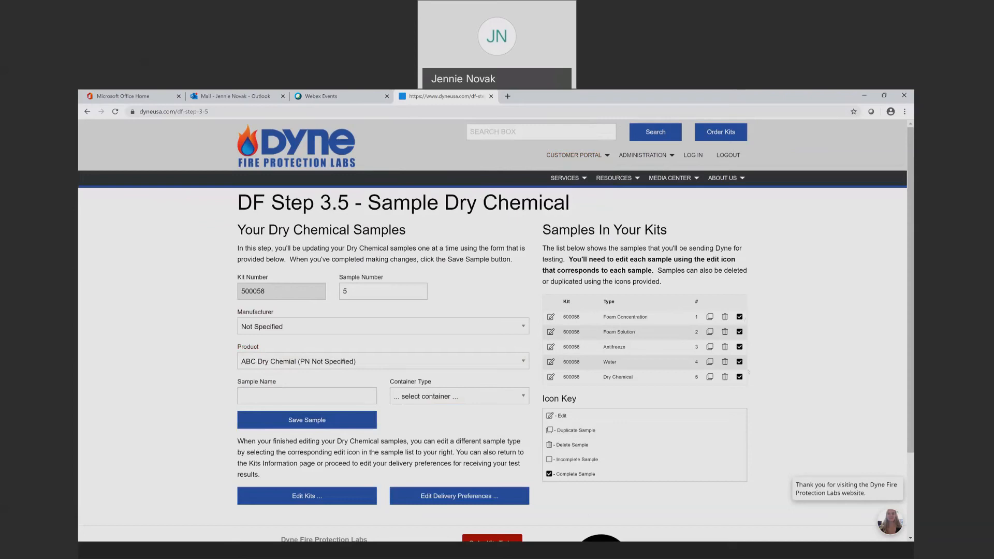
# Choose E-mail only (PDF Report) delivery and enter the recipient's first name, last name and e-mail
pyautogui.click(419, 496)
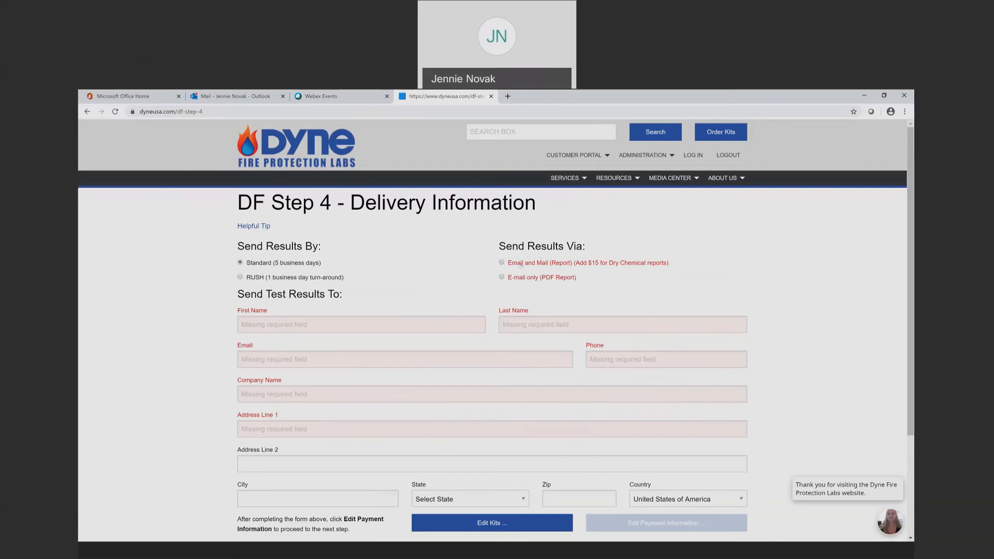
pyautogui.click(502, 278)
pyautogui.click(299, 324)
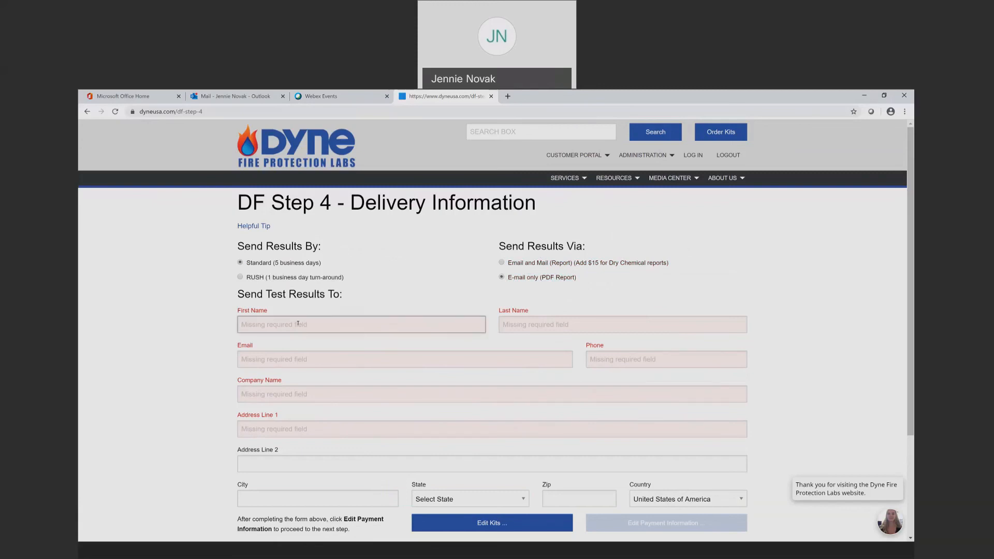
pyautogui.press('Tab')
pyautogui.press('Tab')
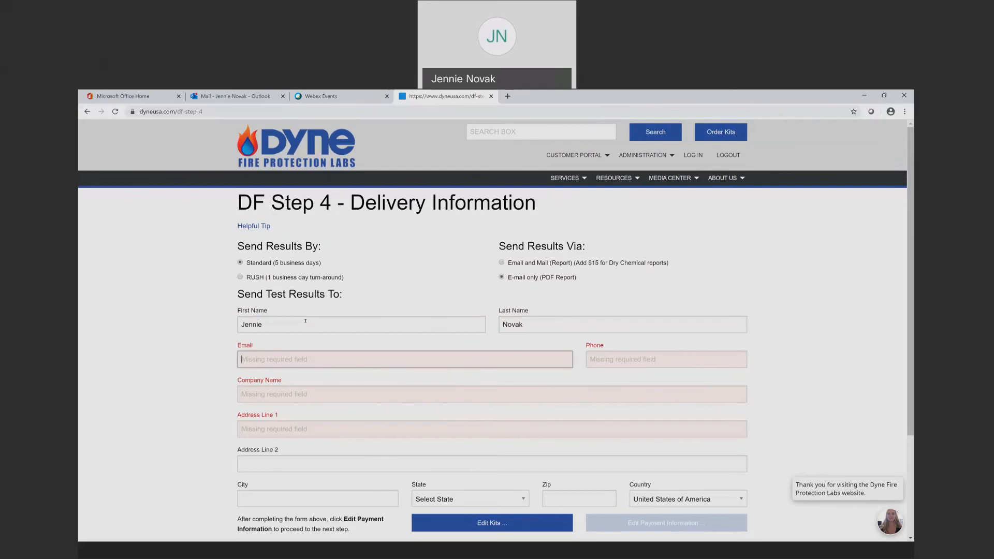
pyautogui.press('Tab')
# Enter the recipient's phone number and company 'dyne', and autofill the delivery address
pyautogui.click(625, 359)
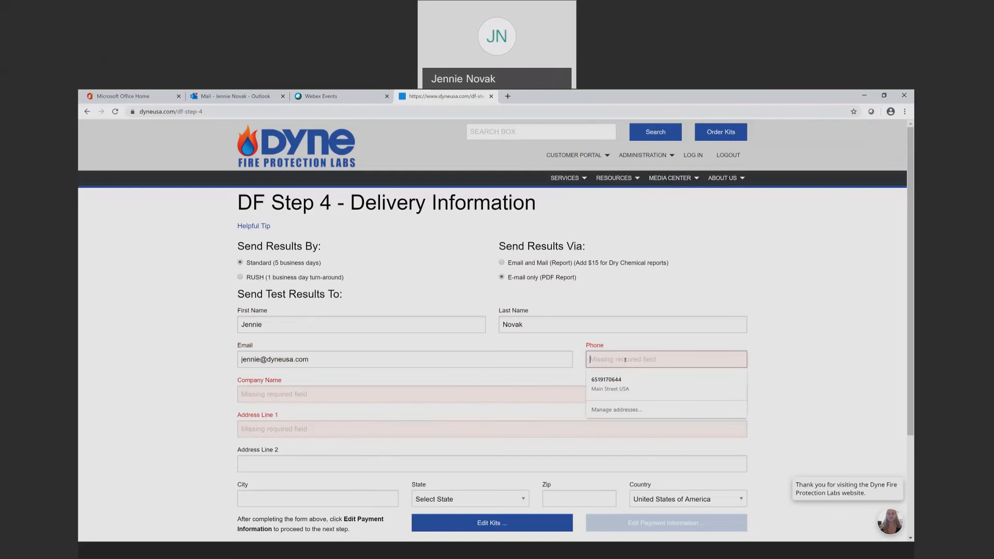
pyautogui.write('555-555-5555')
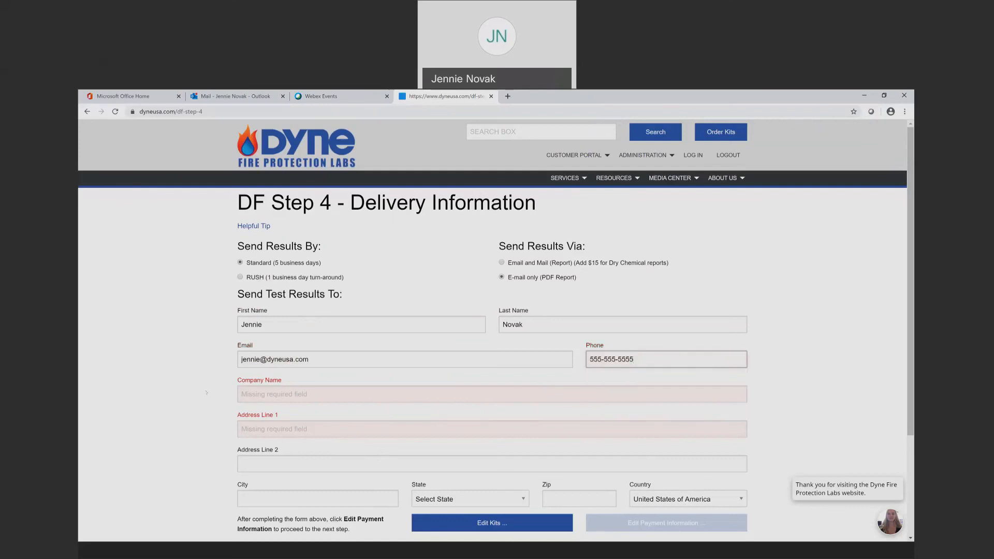
pyautogui.click(265, 393)
pyautogui.write('dyne')
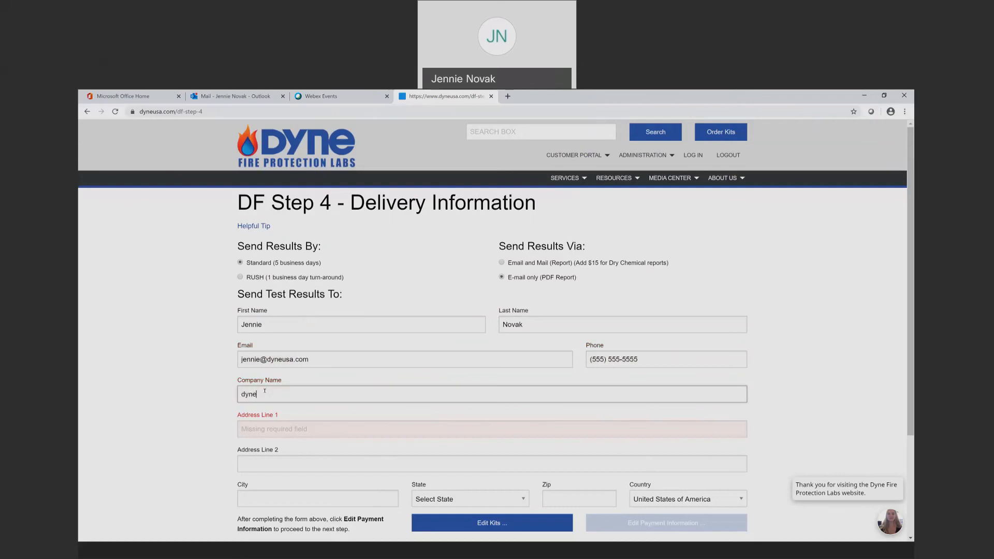
pyautogui.click(290, 430)
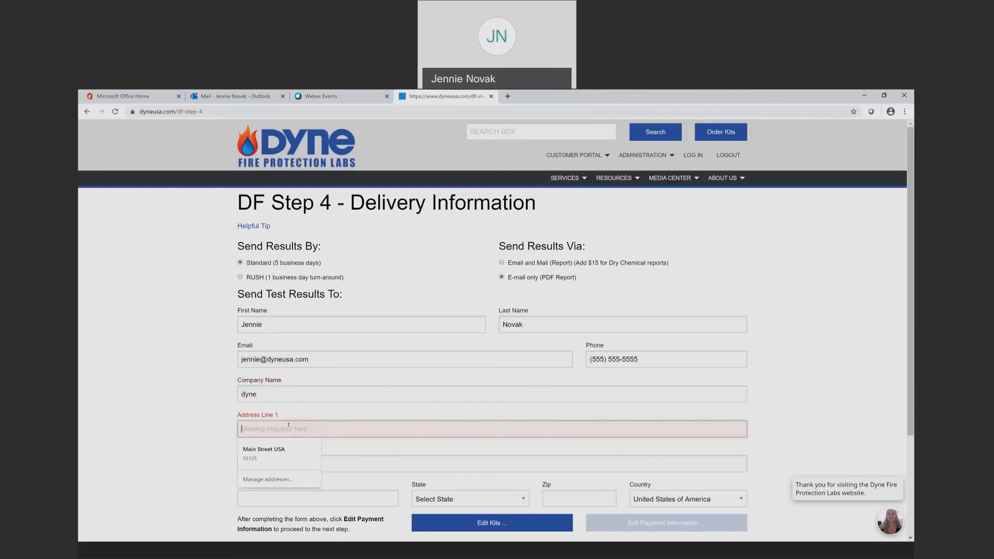
pyautogui.click(280, 452)
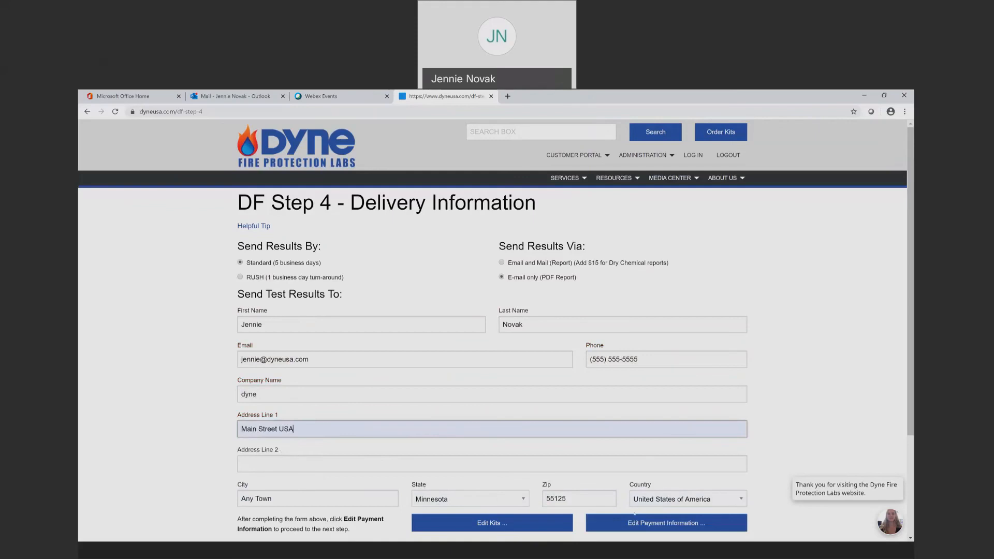
# In Step 5, choose Invoice as the payment method and enter the PO number
pyautogui.click(636, 523)
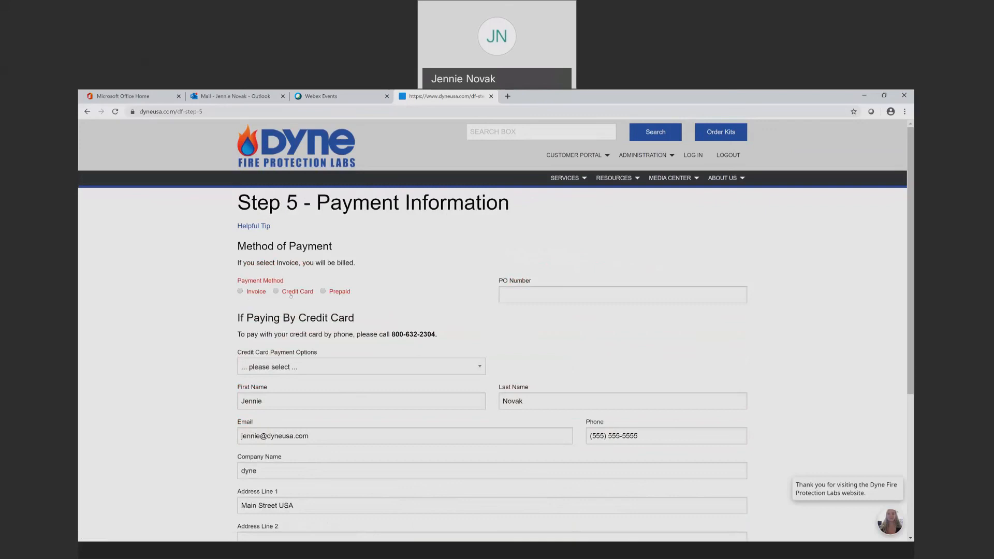
pyautogui.click(245, 293)
pyautogui.click(554, 290)
pyautogui.write('123456')
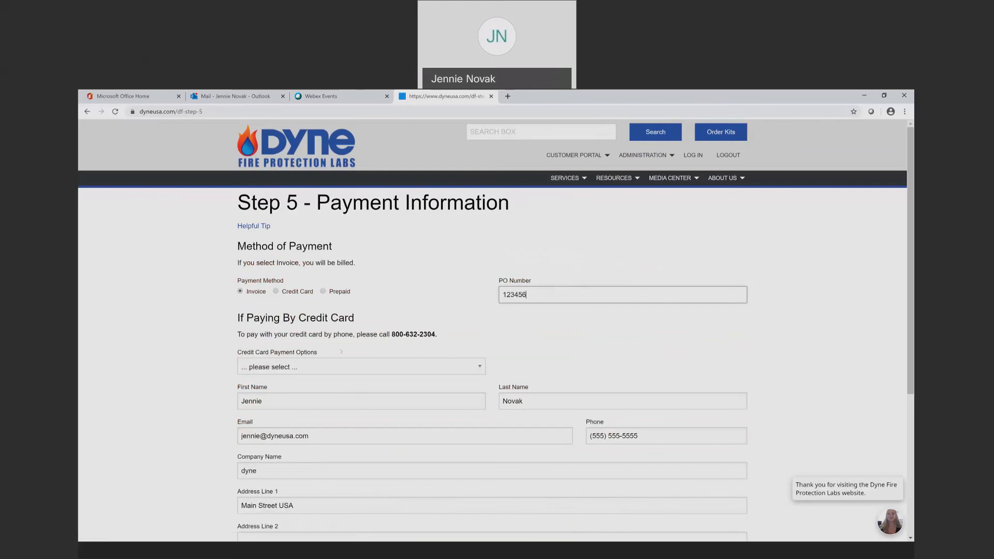
pyautogui.scroll(-1, 308, 393)
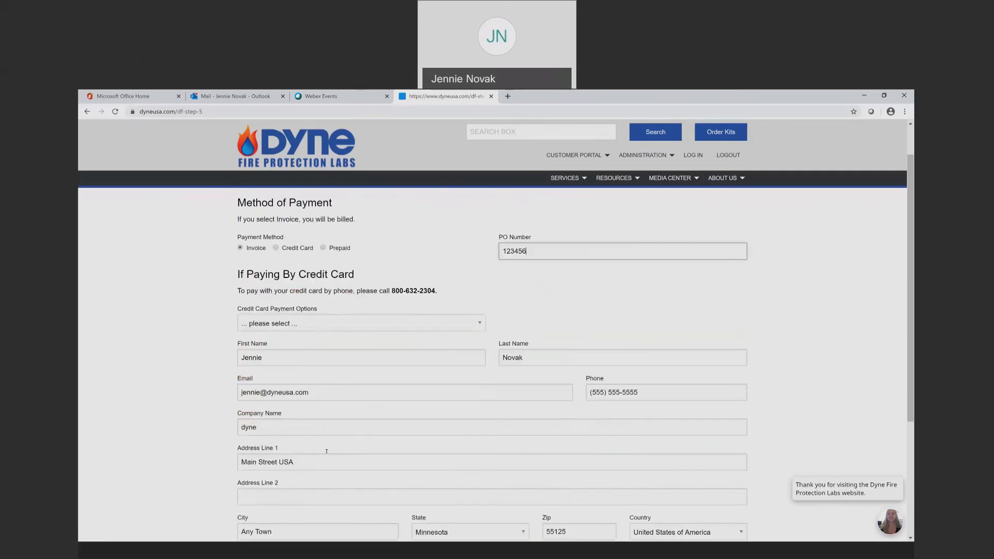
pyautogui.scroll(-1, 326, 451)
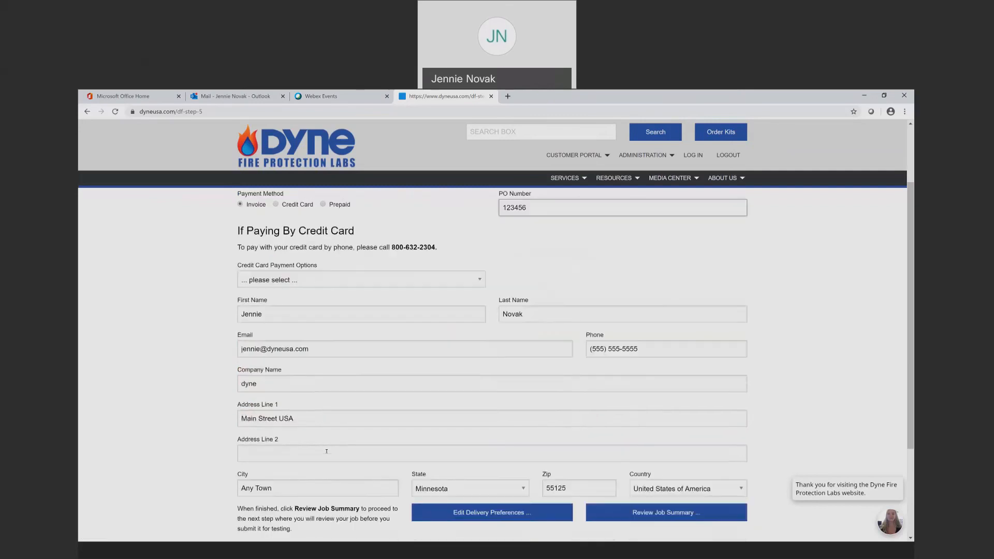
# Check the Step 6 job summary of all five samples and submit the return job
pyautogui.click(628, 513)
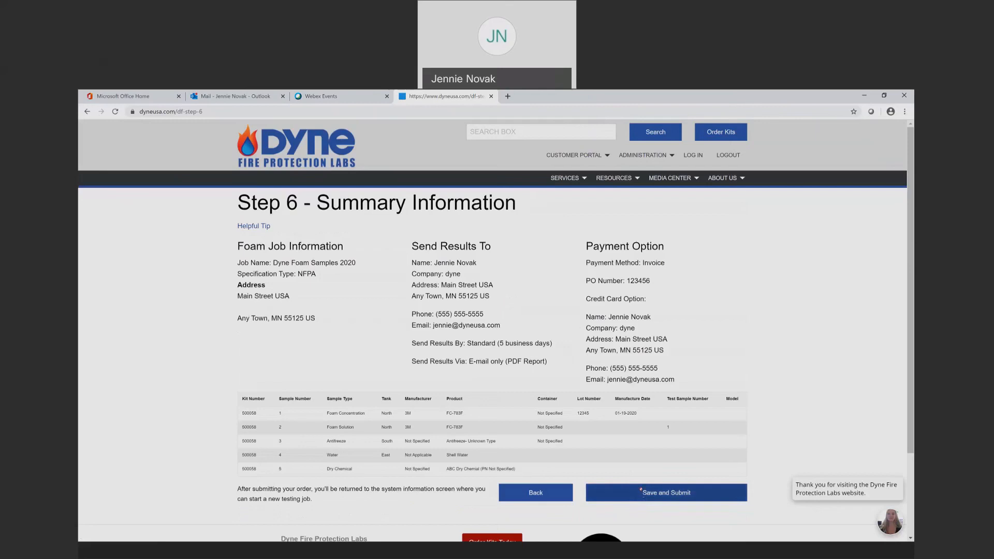
pyautogui.click(641, 493)
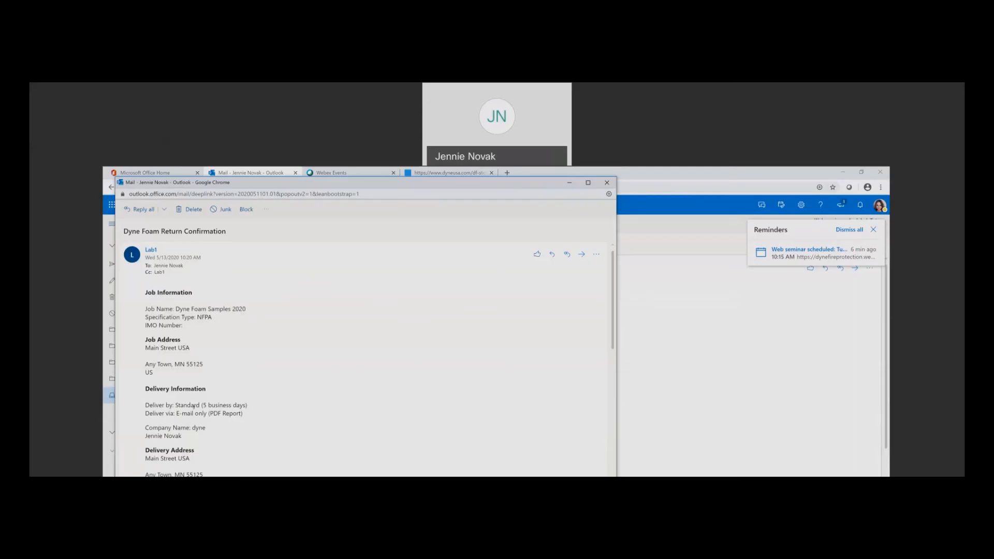
# Scroll through the Dyne Foam Return Confirmation e-mail to its Job Summary table of five samples
pyautogui.scroll(-10, 194, 406)
pyautogui.scroll(10, 196, 410)
pyautogui.scroll(-5, 206, 379)
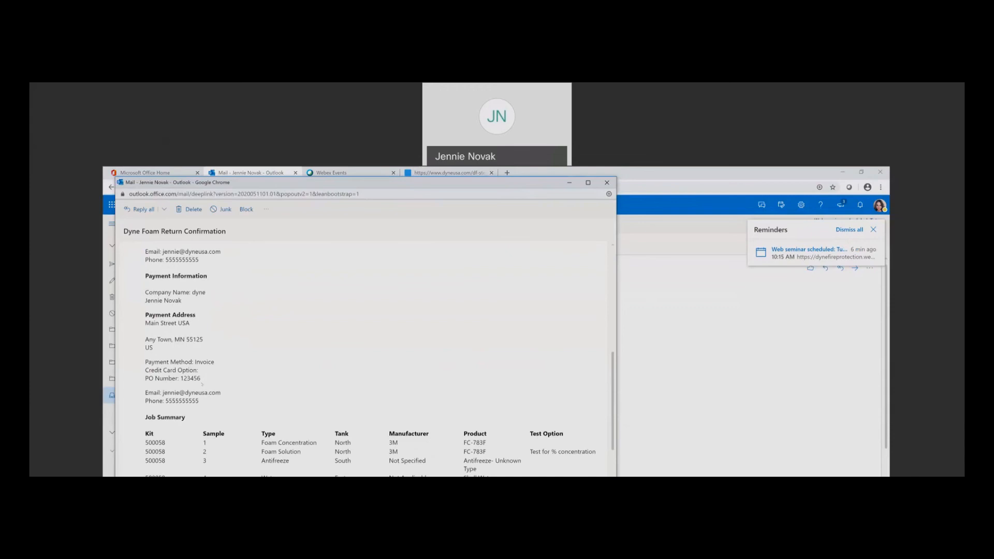
pyautogui.scroll(-3, 203, 384)
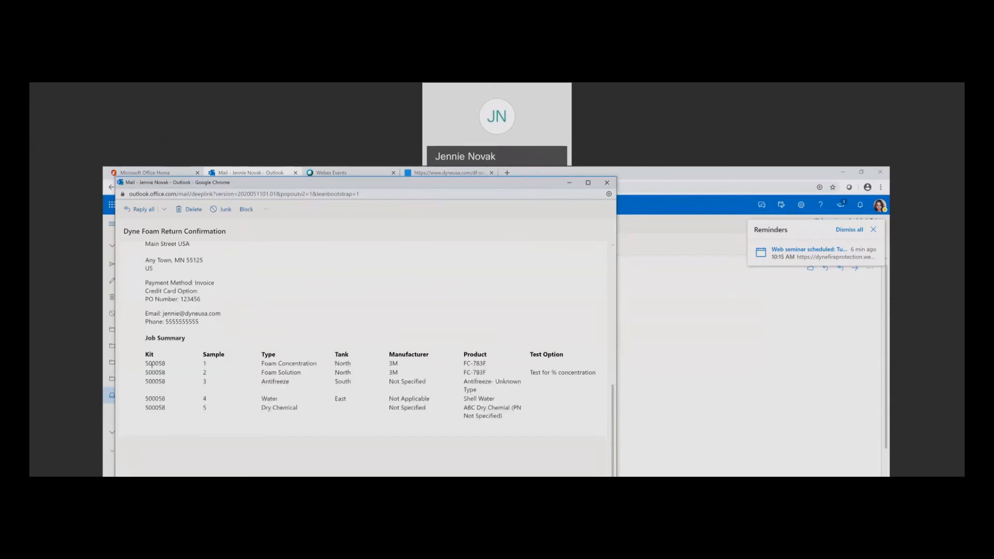